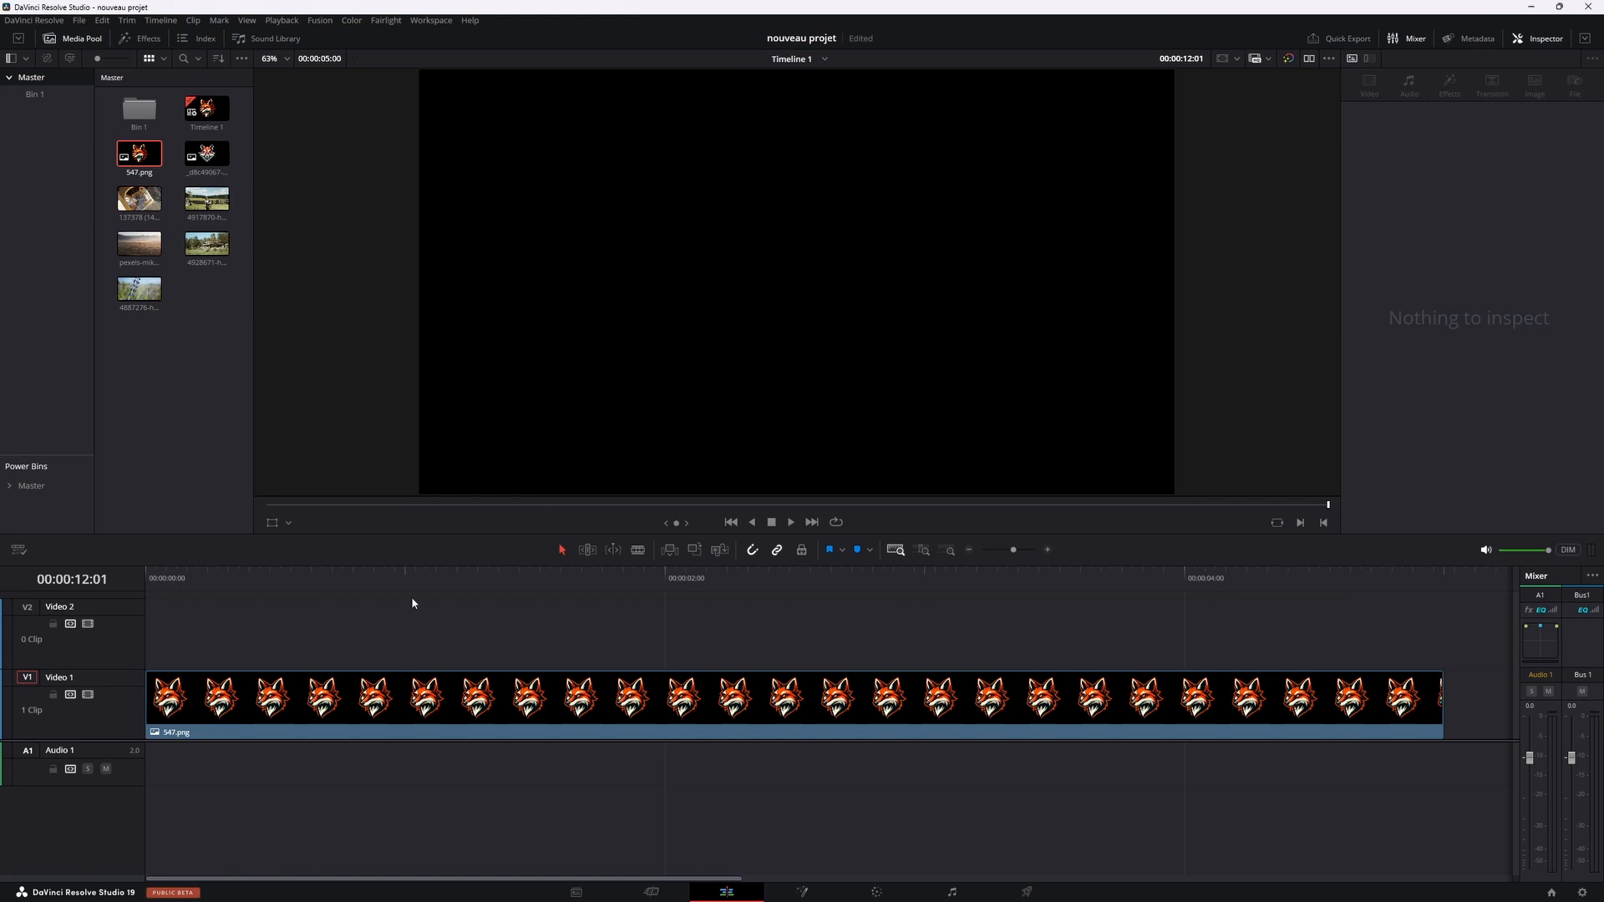
Step: Set the composite mode of the 547.png fox clip to Alpha
left_click_drag(413, 575, 592, 581)
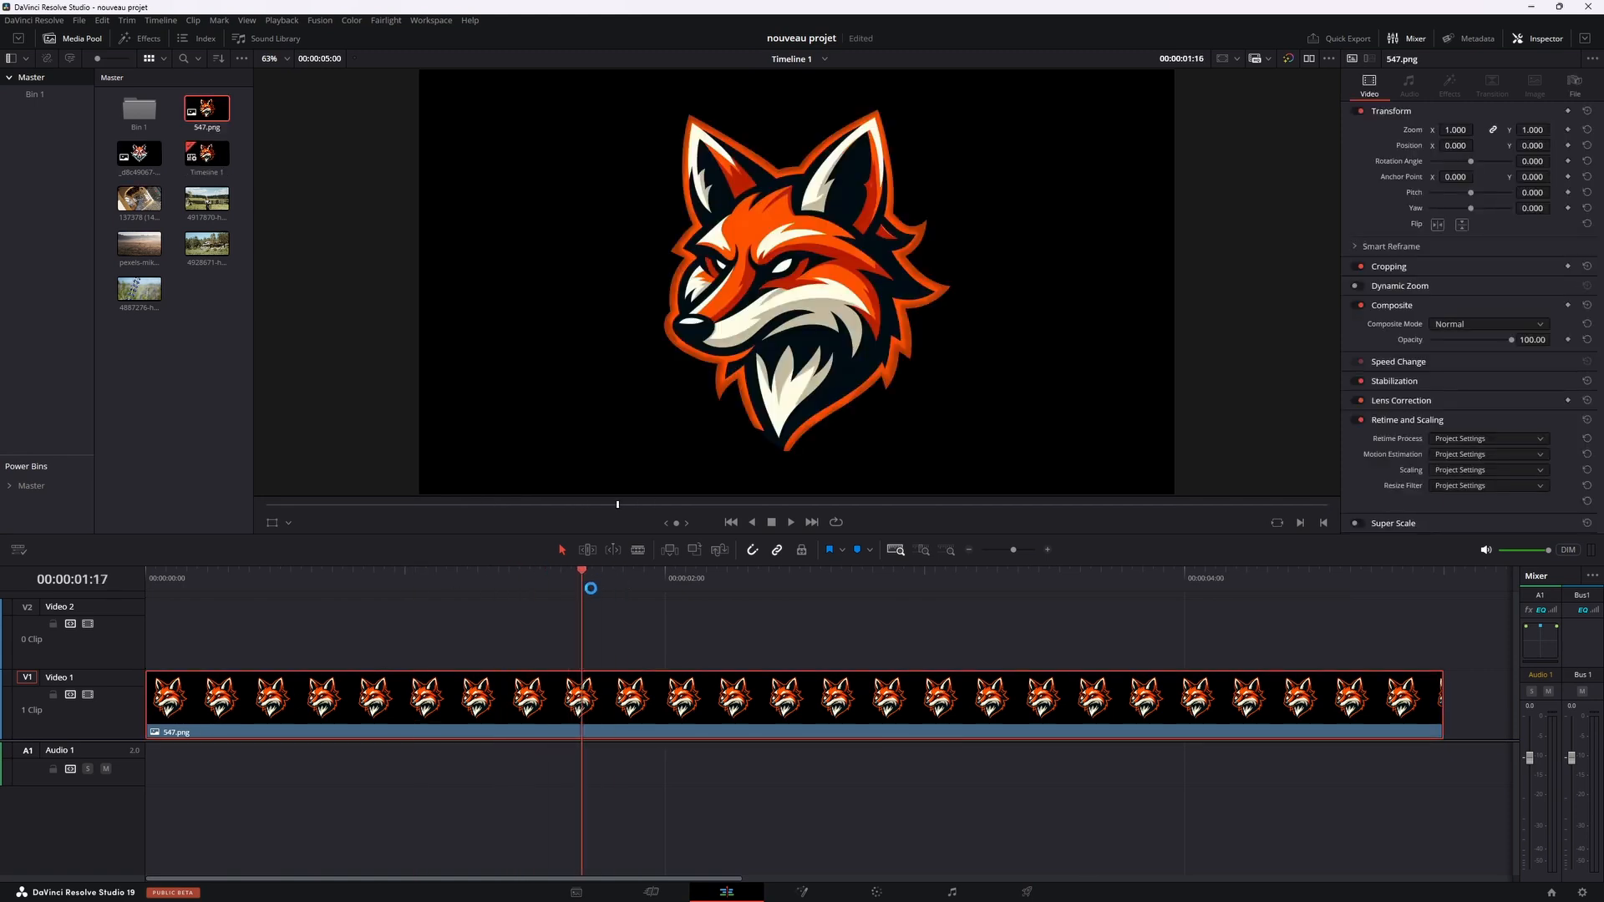
key("Right")
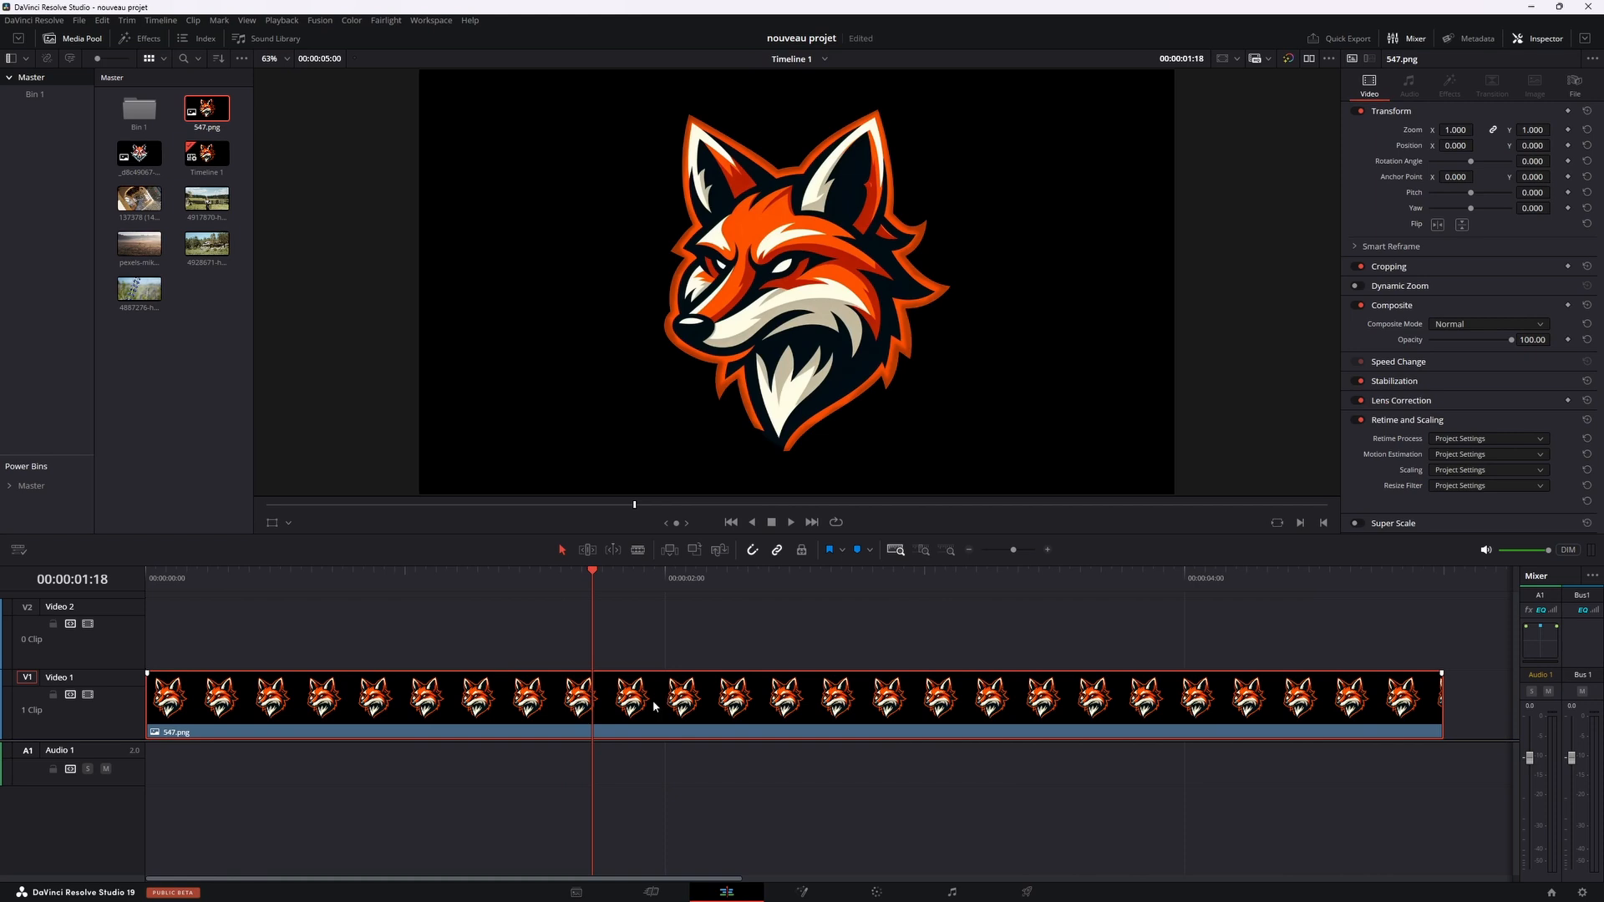
left_click(1545, 35)
left_click(1545, 35)
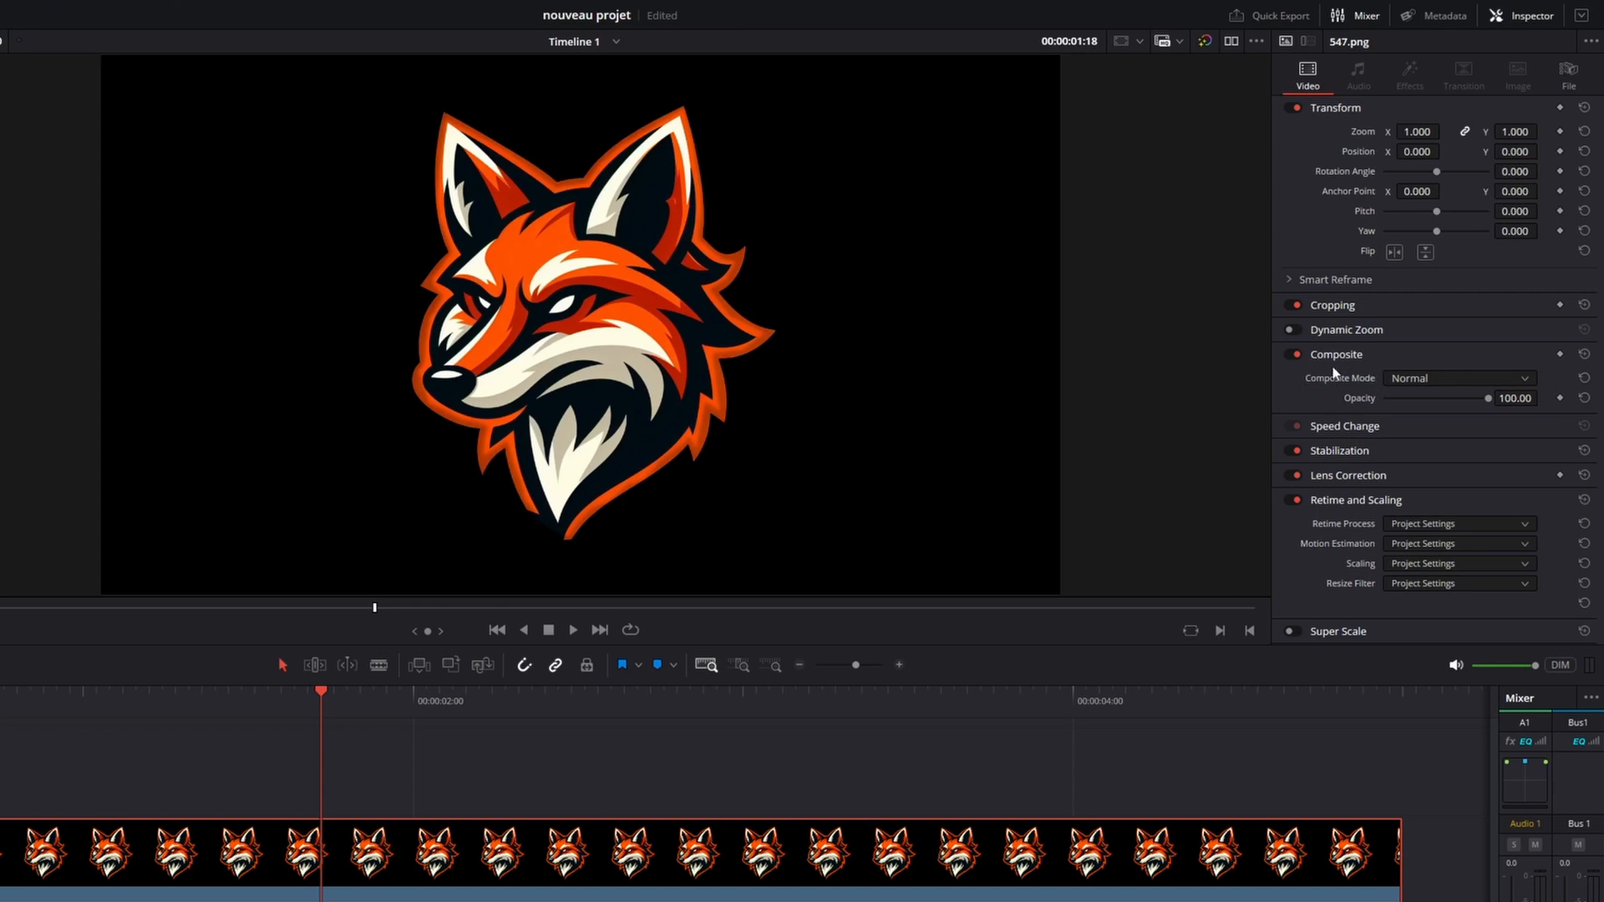
left_click(1447, 380)
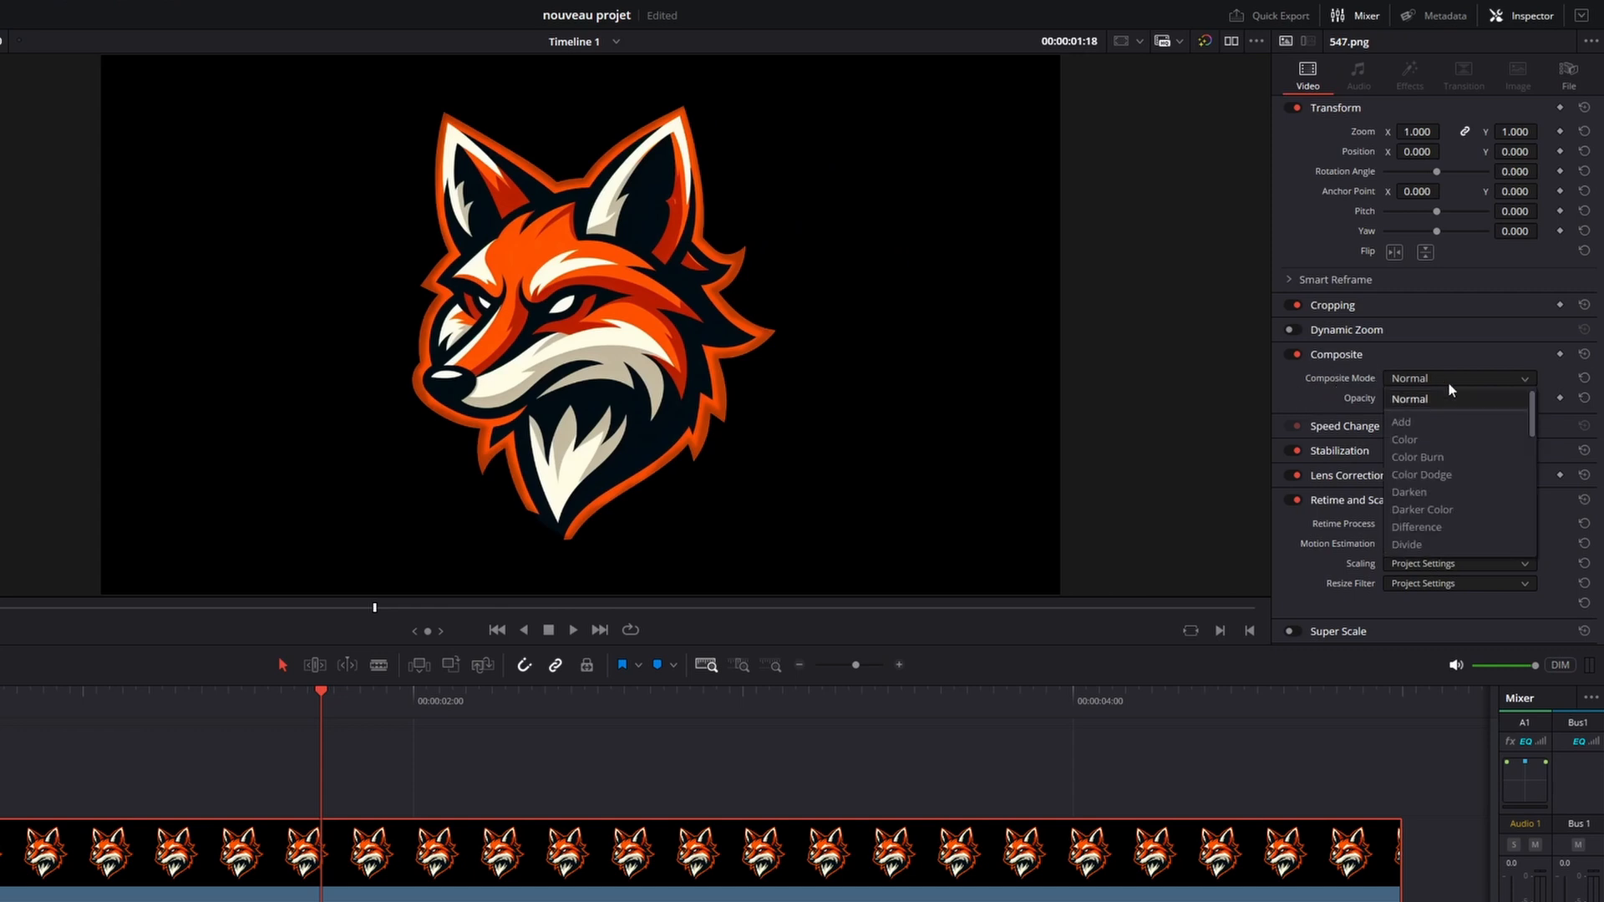
scroll(1444, 438, "down", 6)
scroll(1441, 460, "down", 3)
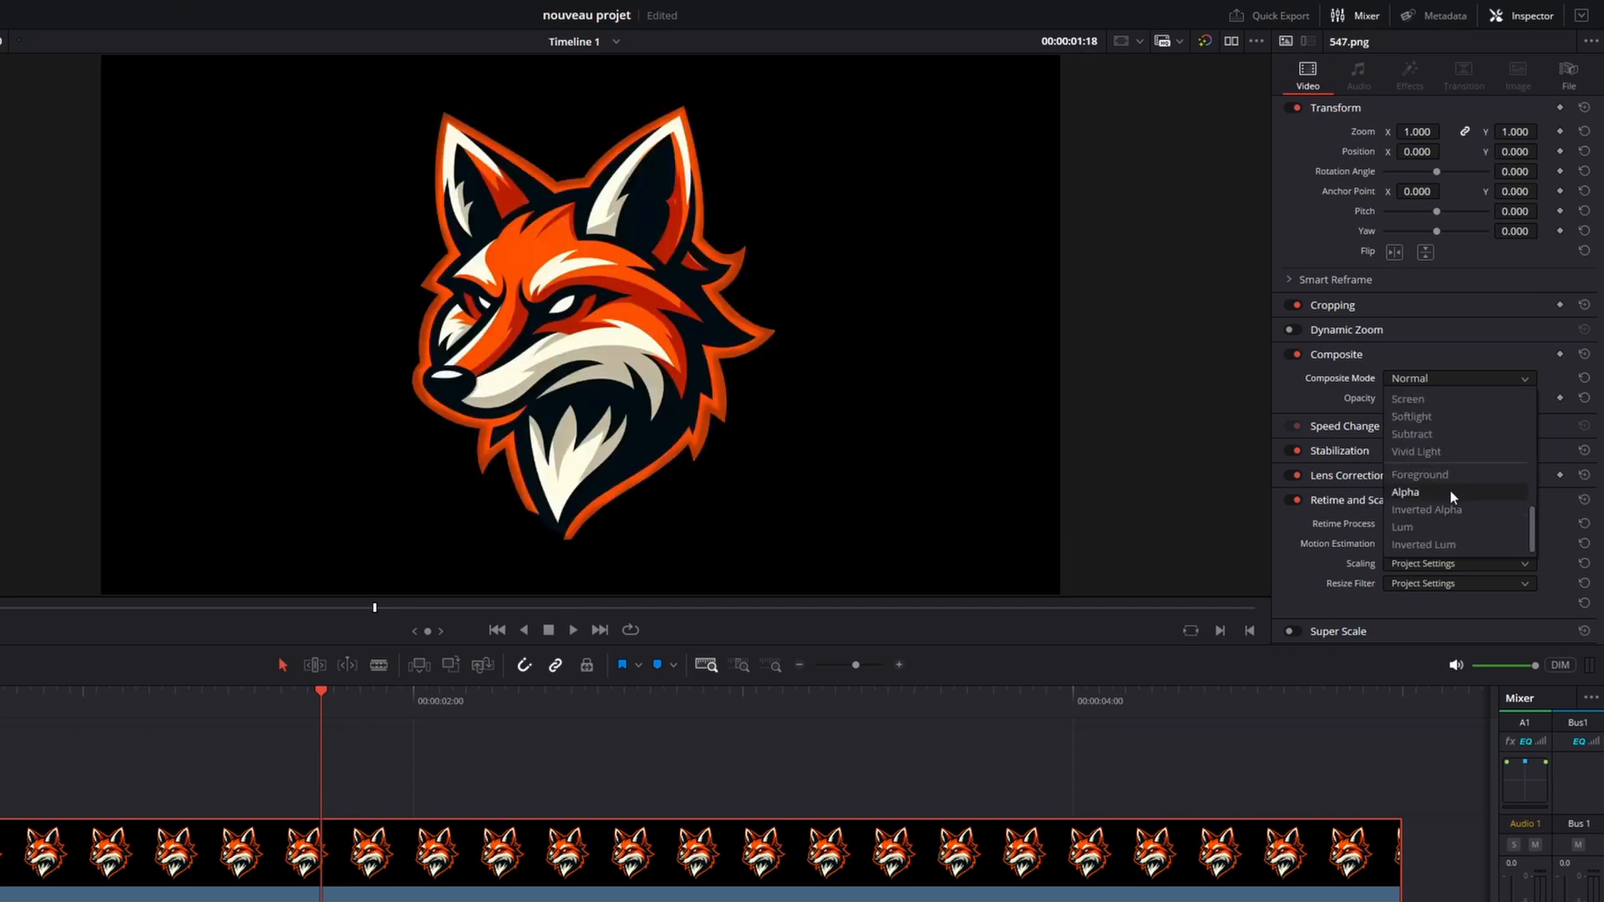
left_click(1450, 493)
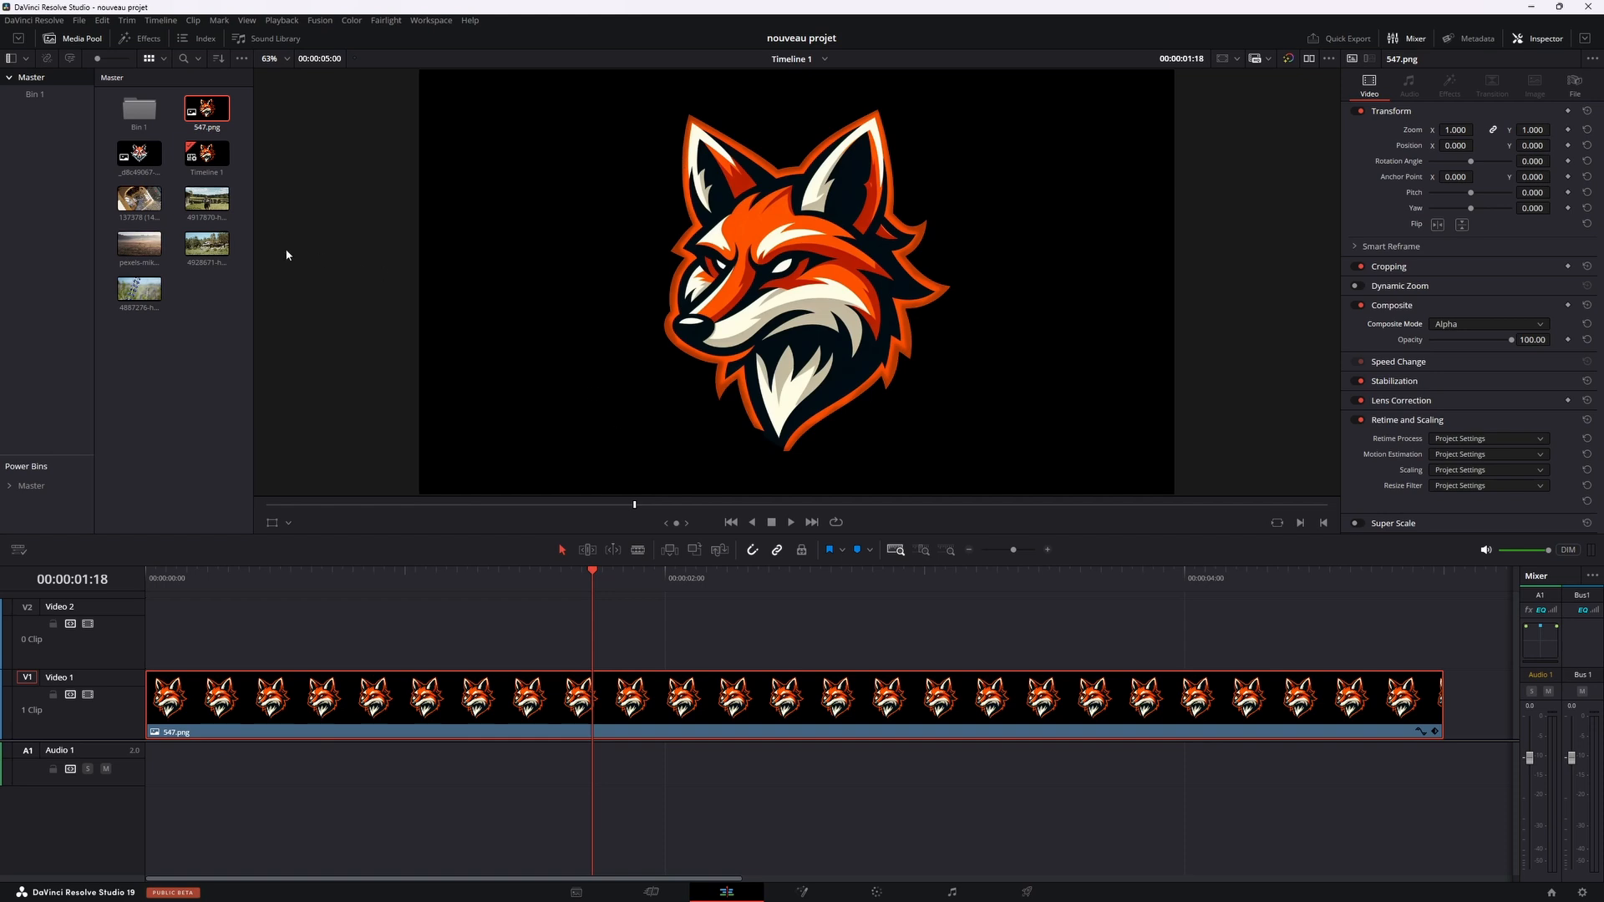
double_click(209, 199)
left_click_drag(140, 197, 142, 652)
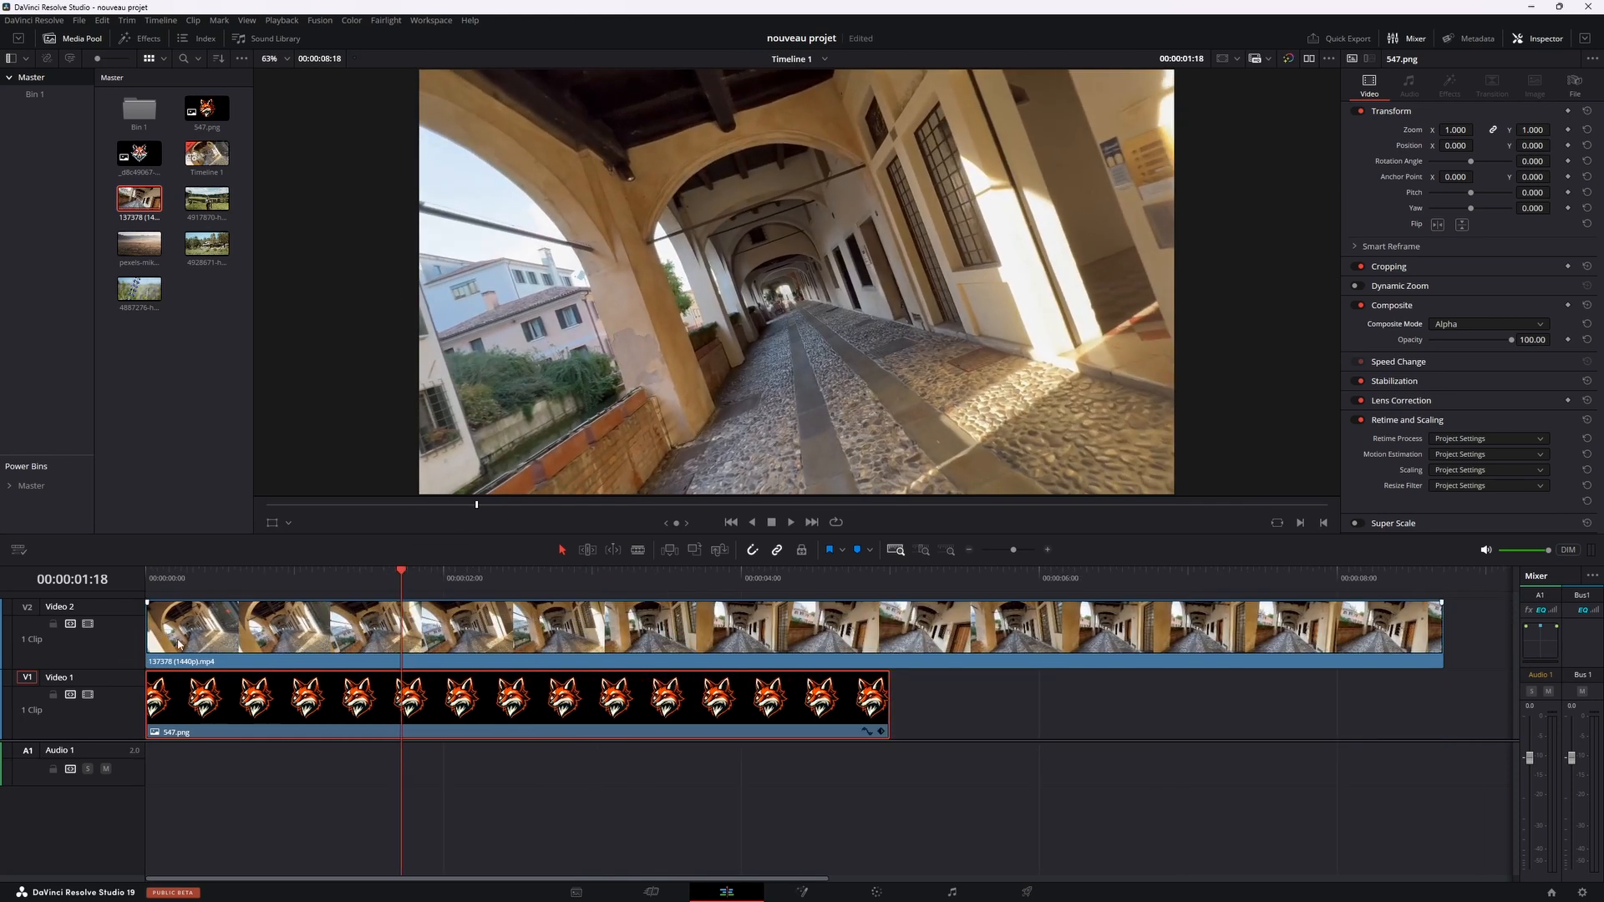
left_click_drag(887, 707, 1442, 740)
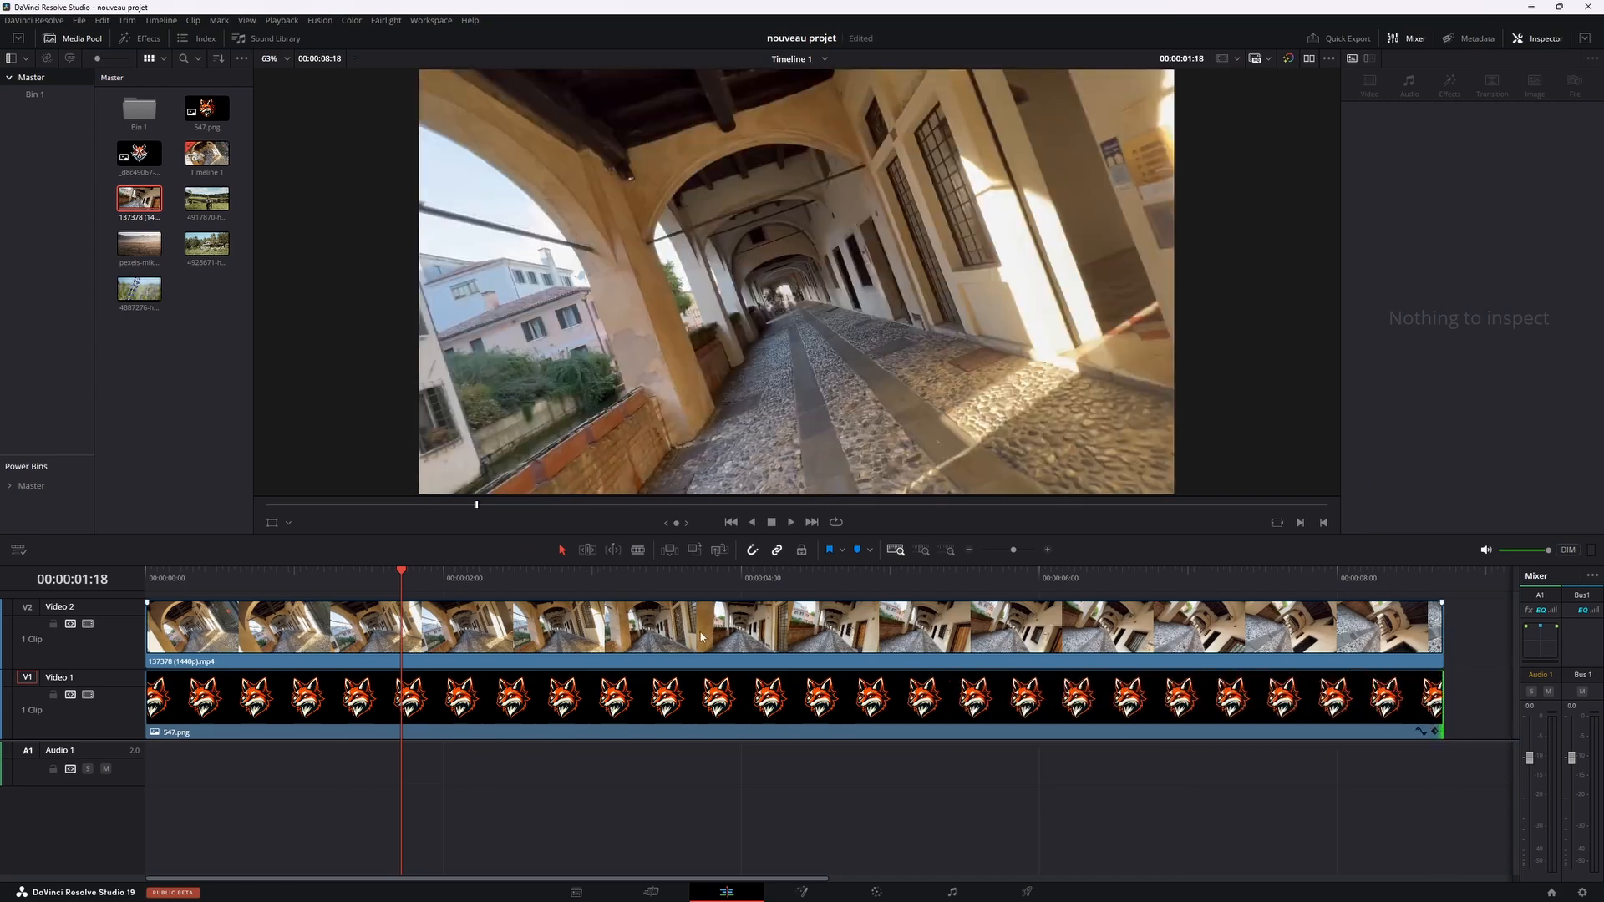
left_click(1016, 663)
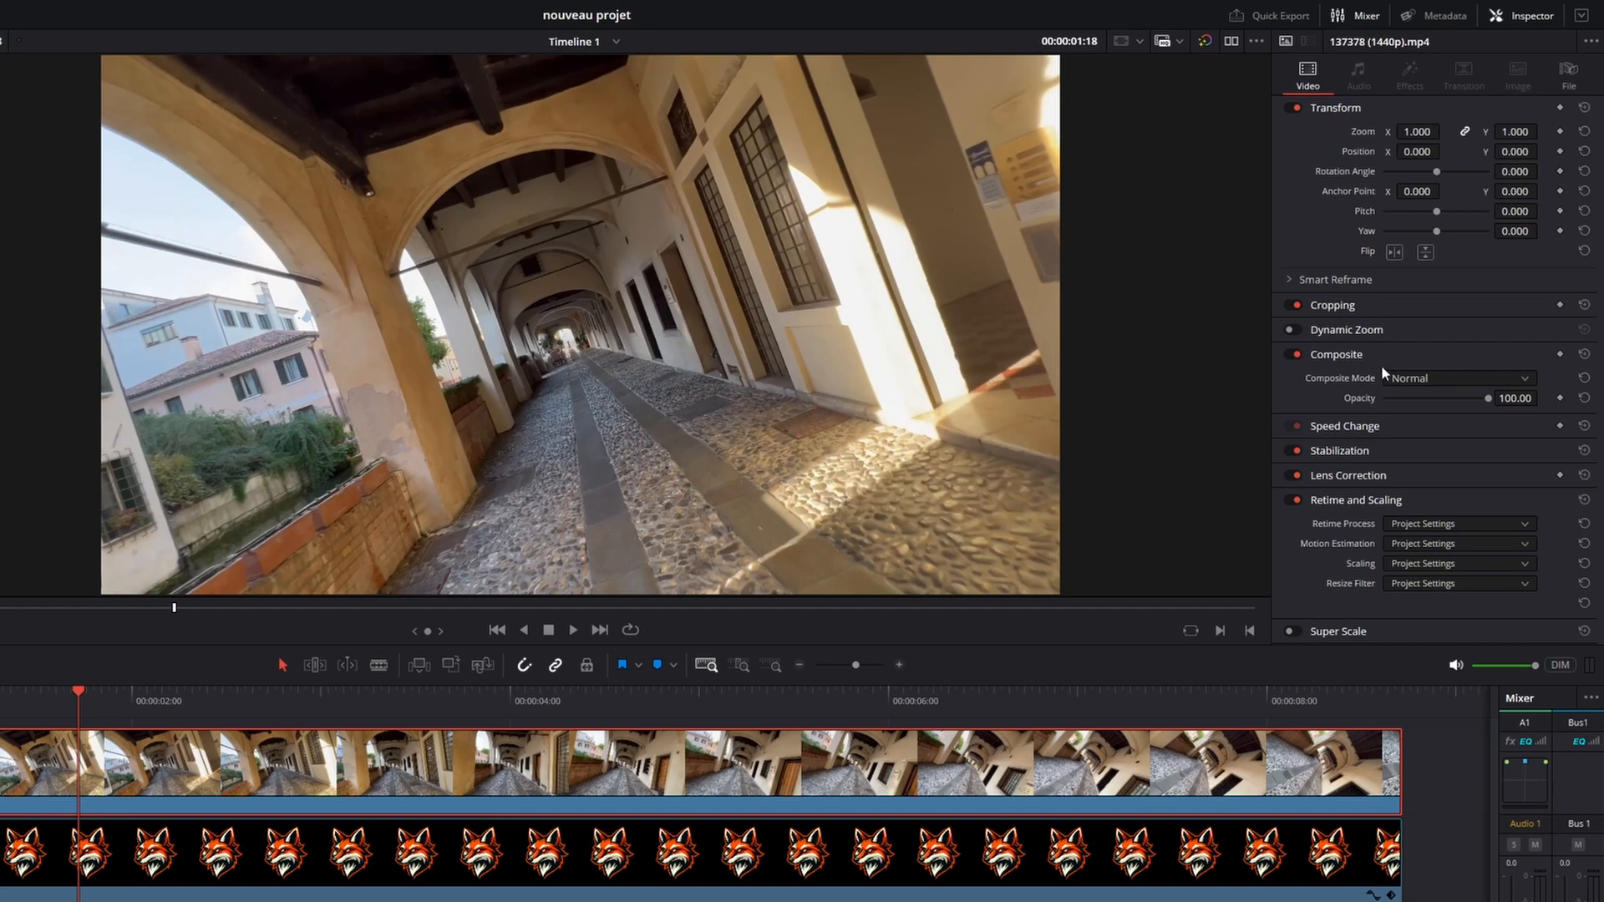
left_click(1422, 382)
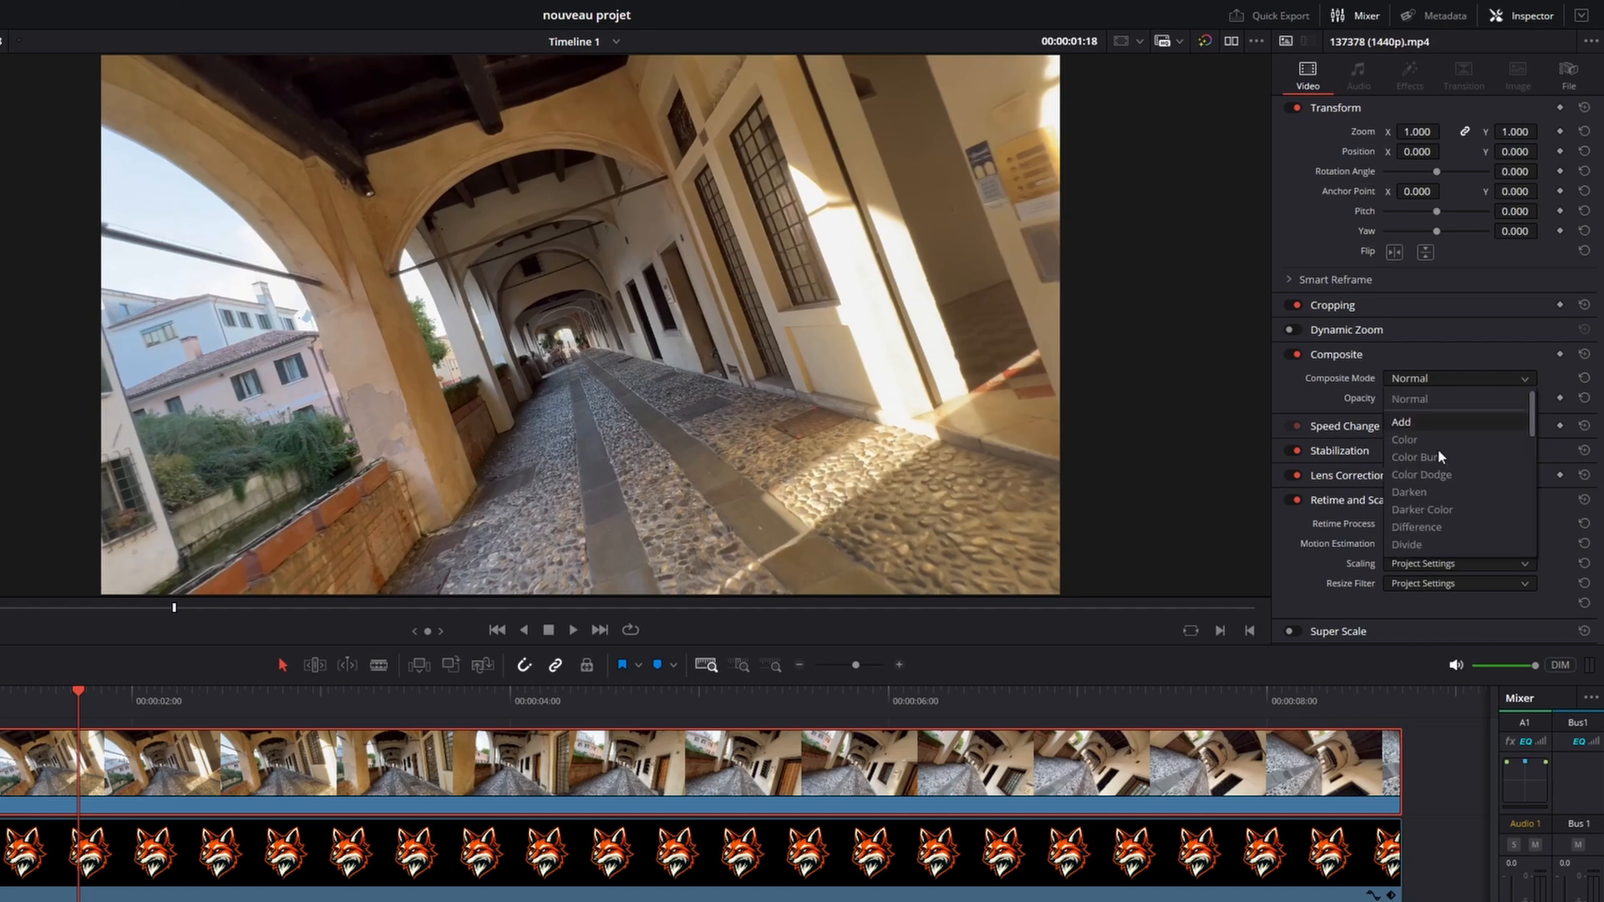
scroll(1460, 486, "down", 3)
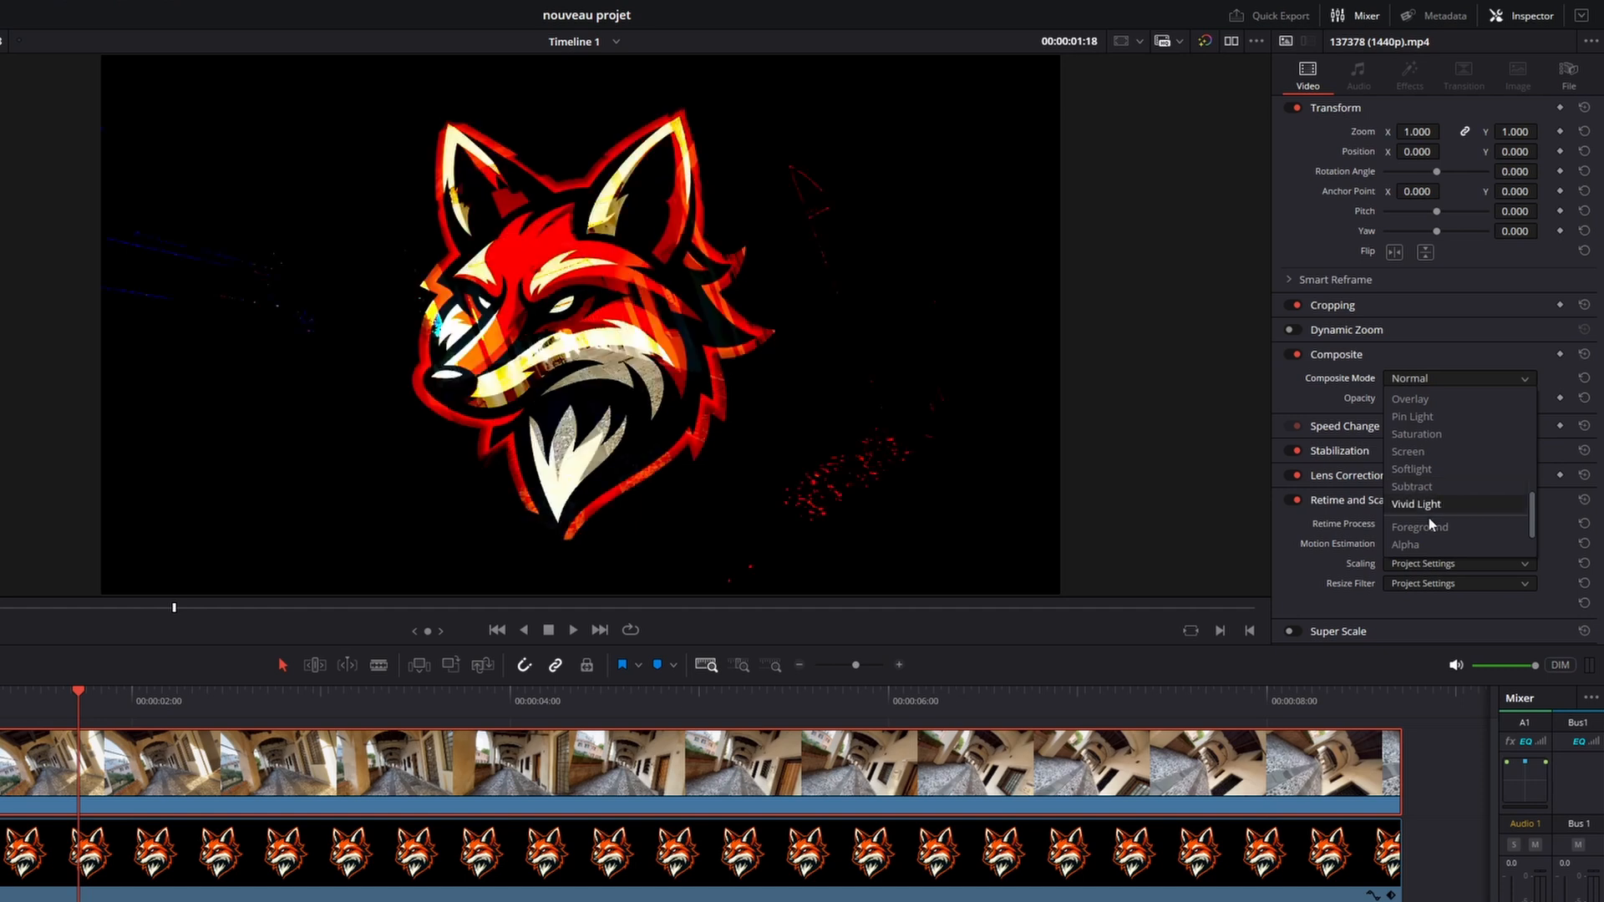
left_click(1429, 528)
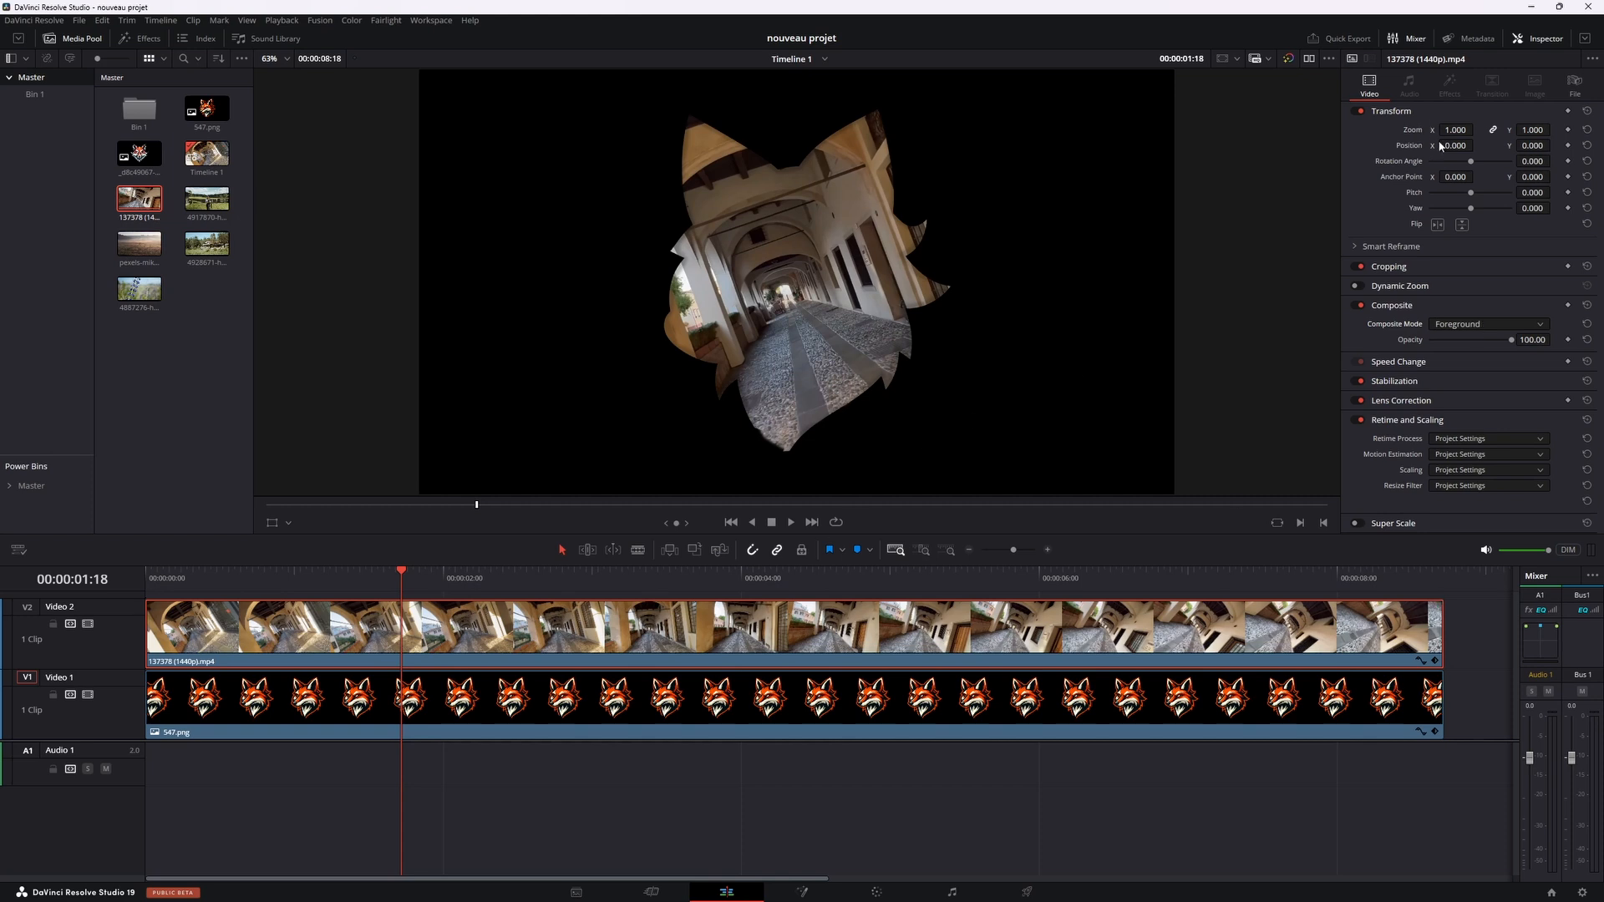
Step: Set the Video 2 clip's zoom to 1.380 and its X position to 13.000 inside the fox shape
left_click_drag(1455, 130, 1469, 130)
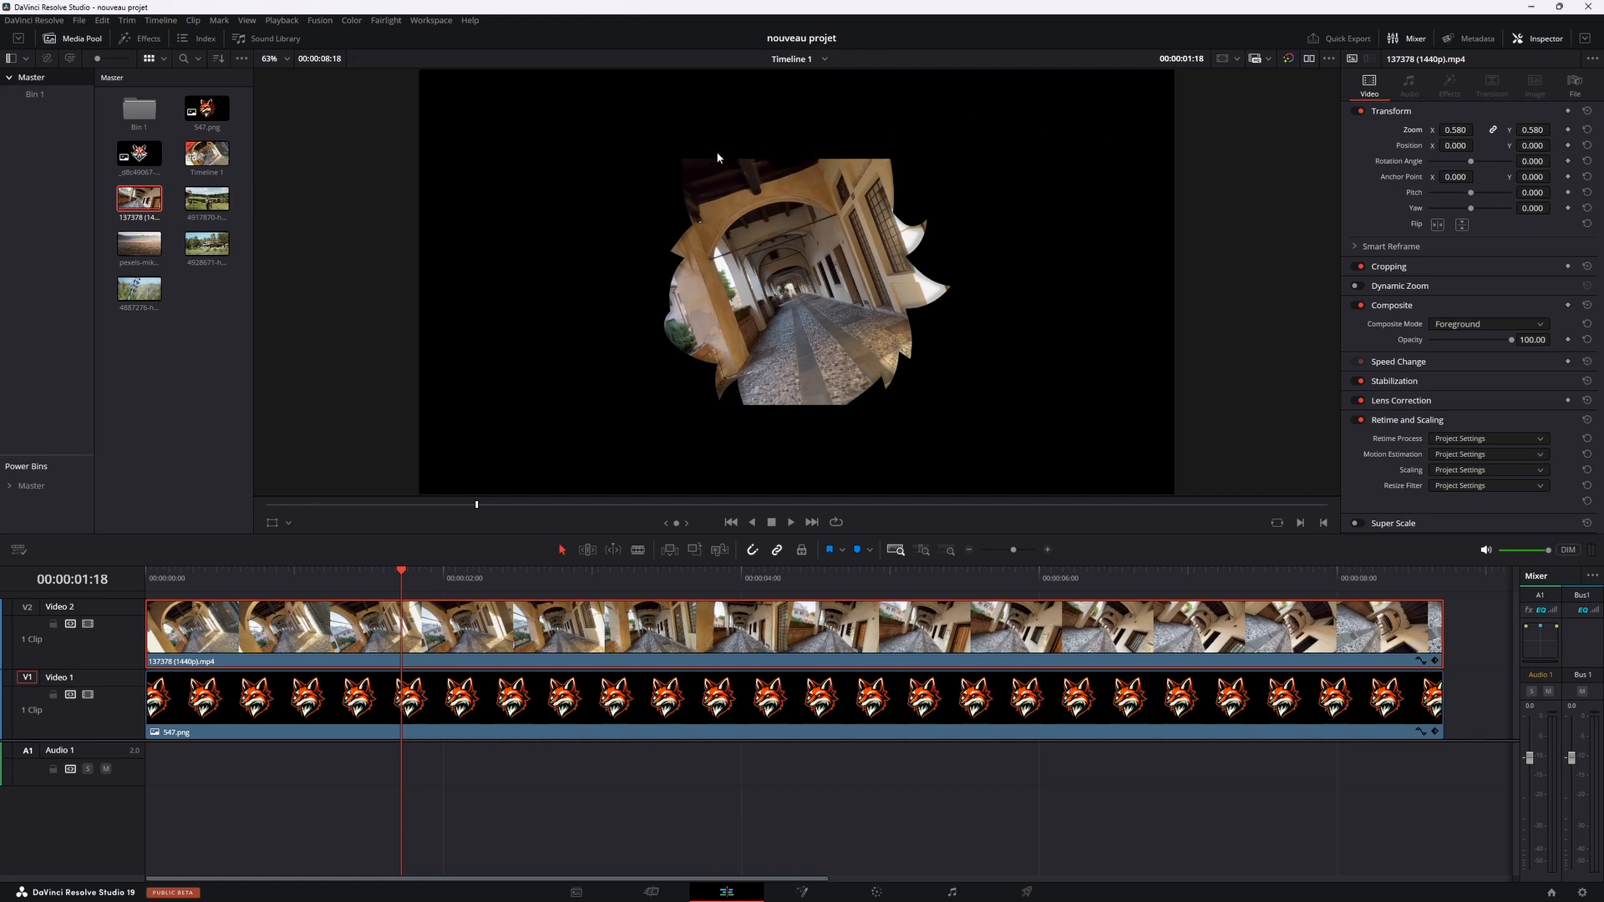
left_click_drag(1454, 130, 1476, 145)
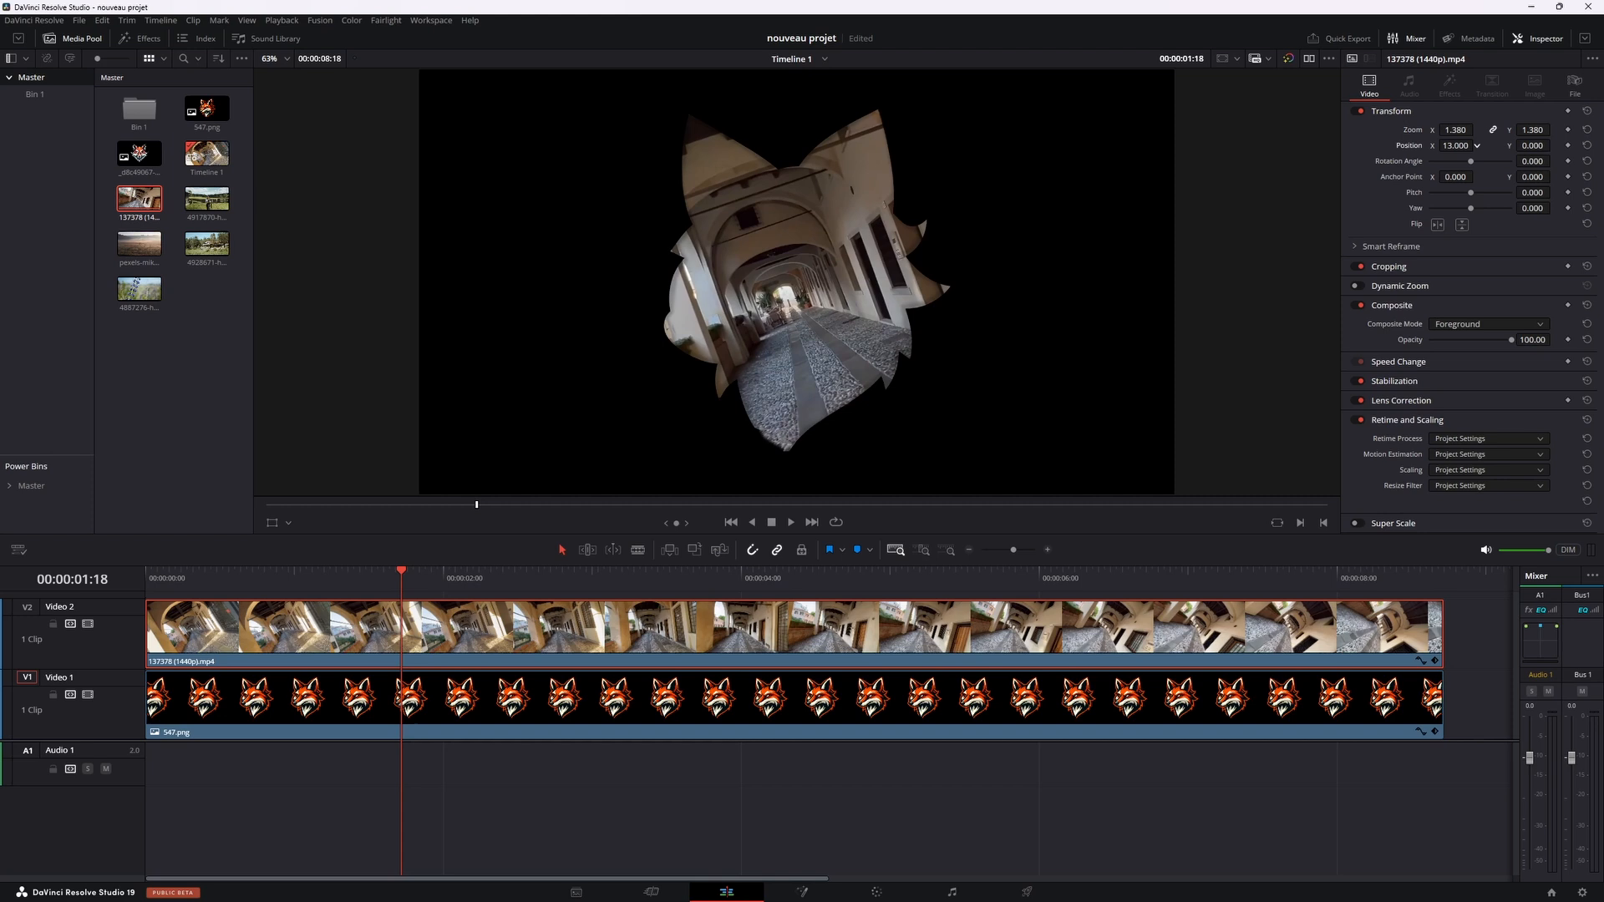
left_click(742, 697)
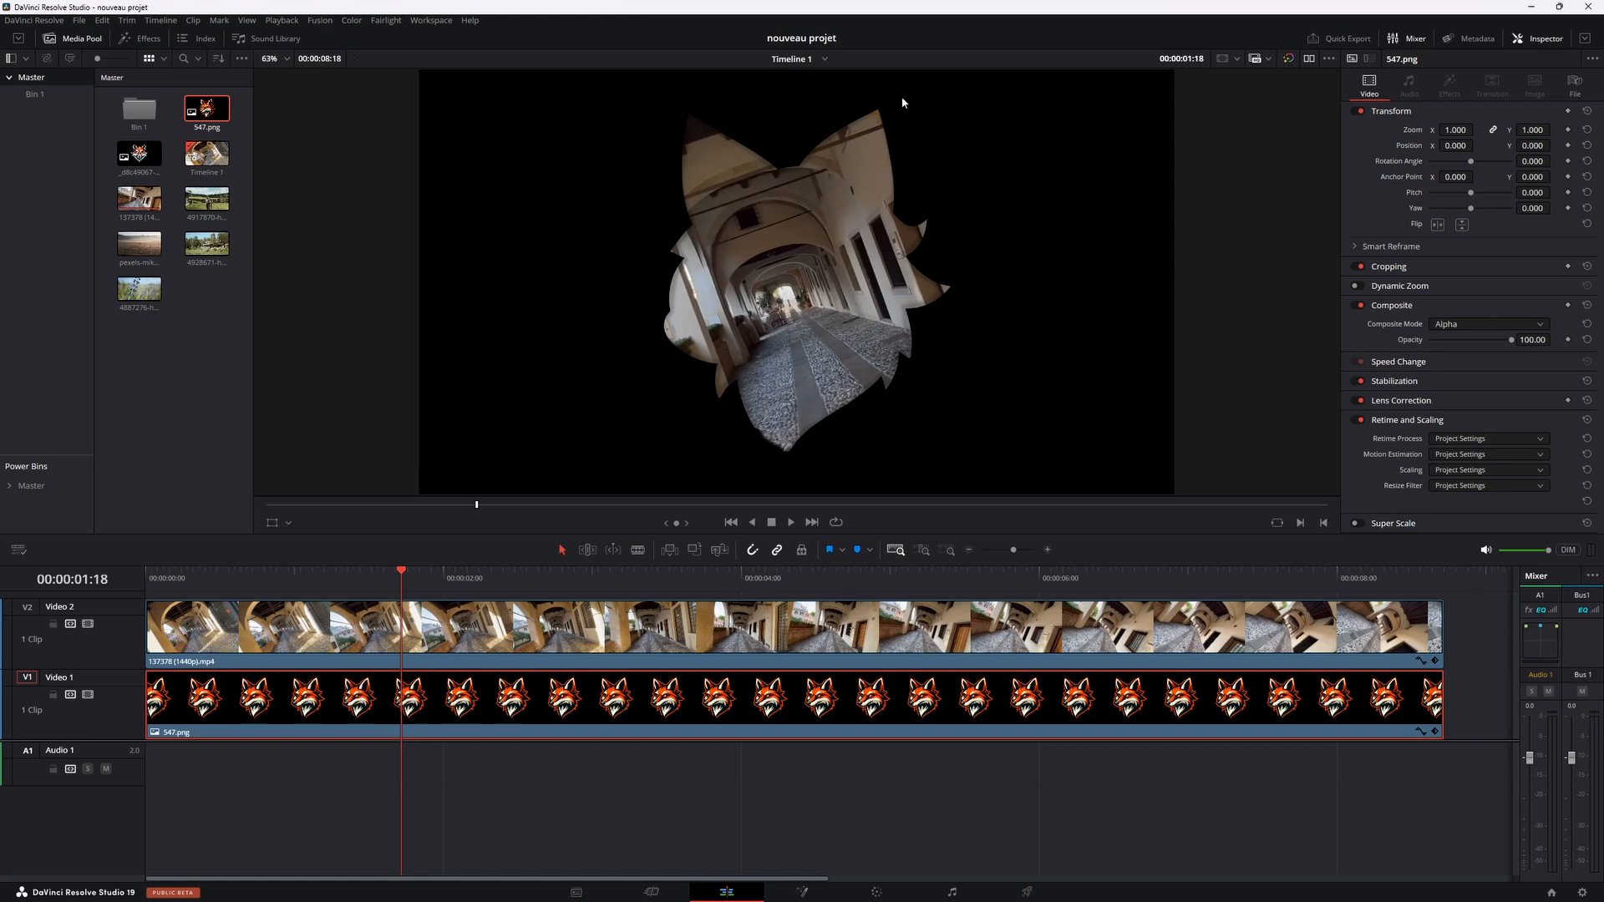
Step: Combine the arcade video and the fox image into a compound clip with the default name
left_click_drag(1466, 630, 1268, 702)
right_click(1257, 651)
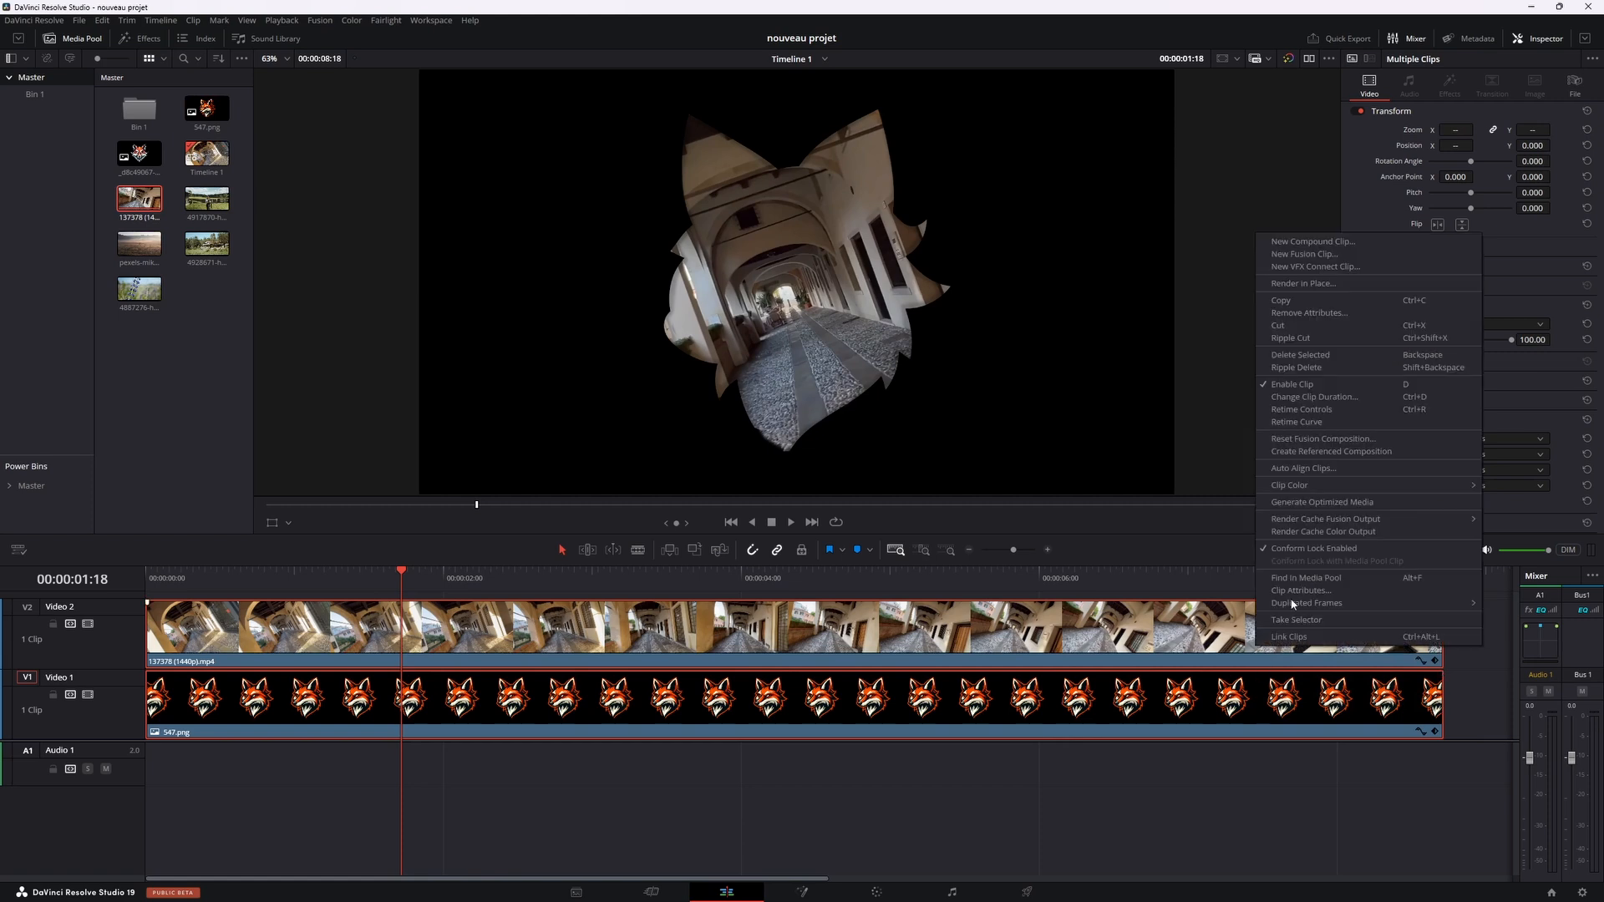
left_click(1322, 243)
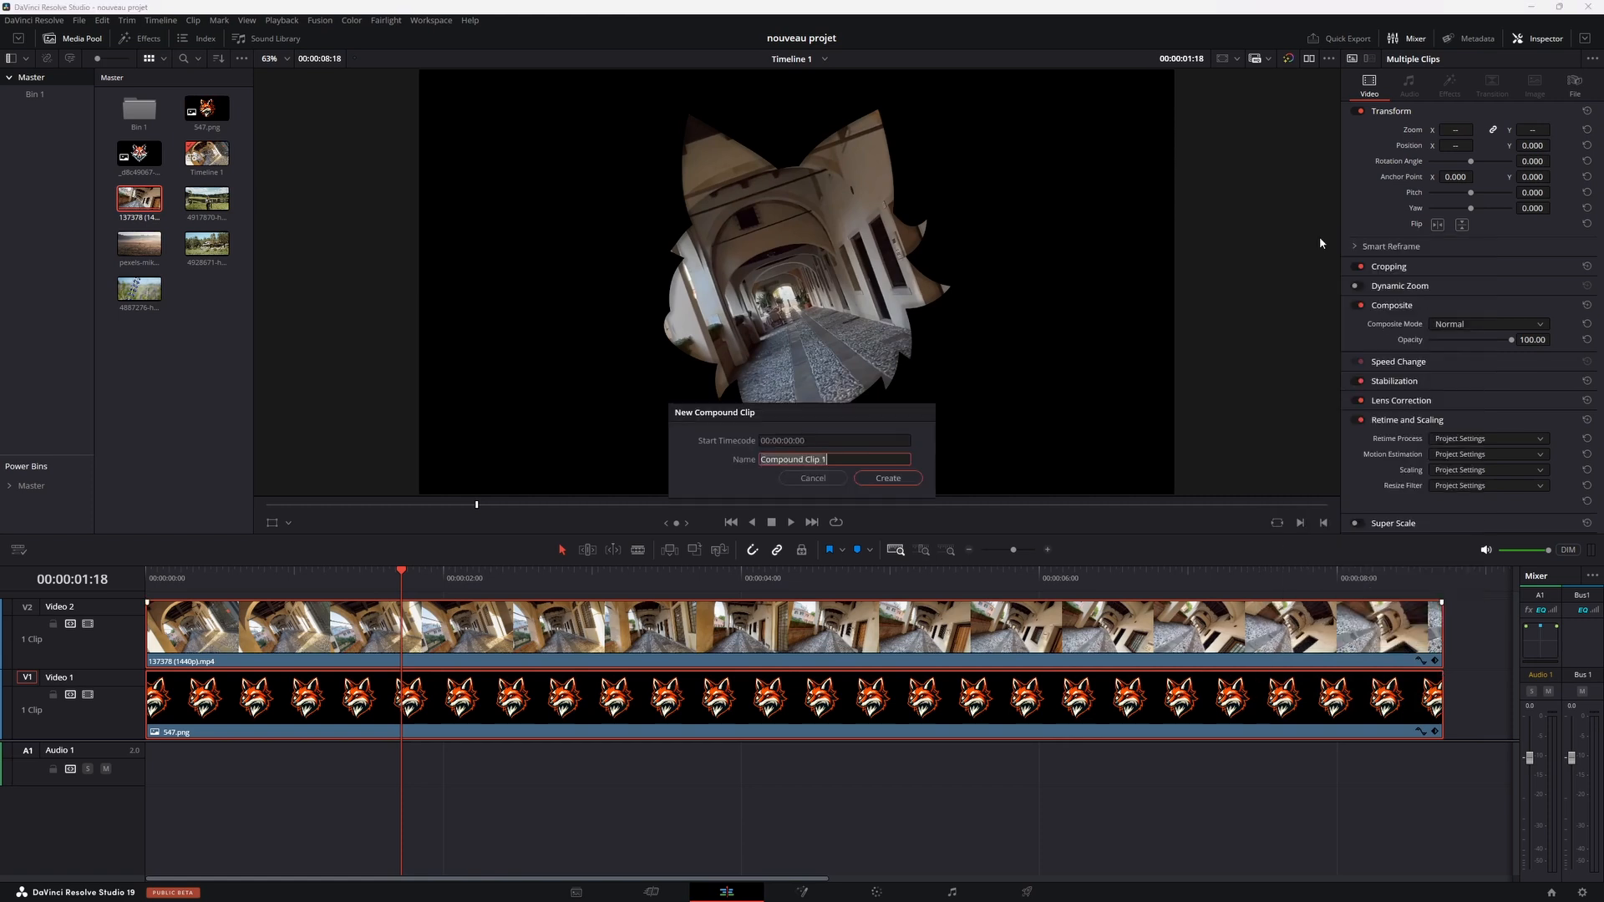
left_click(891, 479)
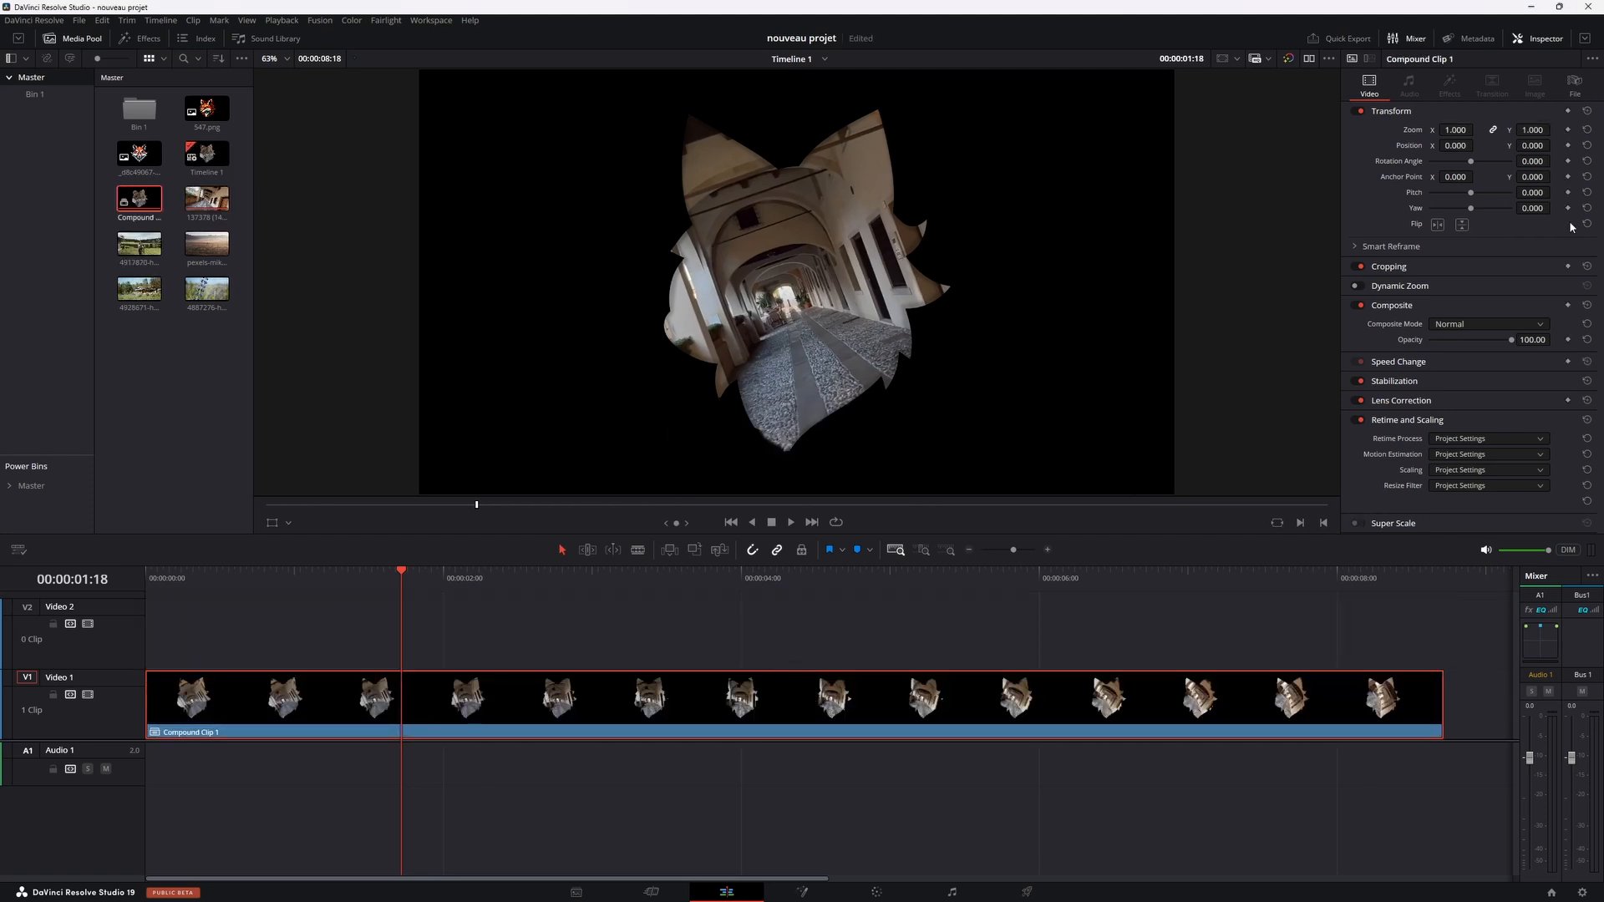
Step: Set the fox compound clip's zoom to 0.770 and X position to -663.000, and move it up to Video 2
left_click_drag(1455, 130, 1403, 145)
left_click_drag(782, 716, 783, 661)
Step: Place the pexels landscape clip at the start of Video 1 beneath the compound clip
left_click(214, 250)
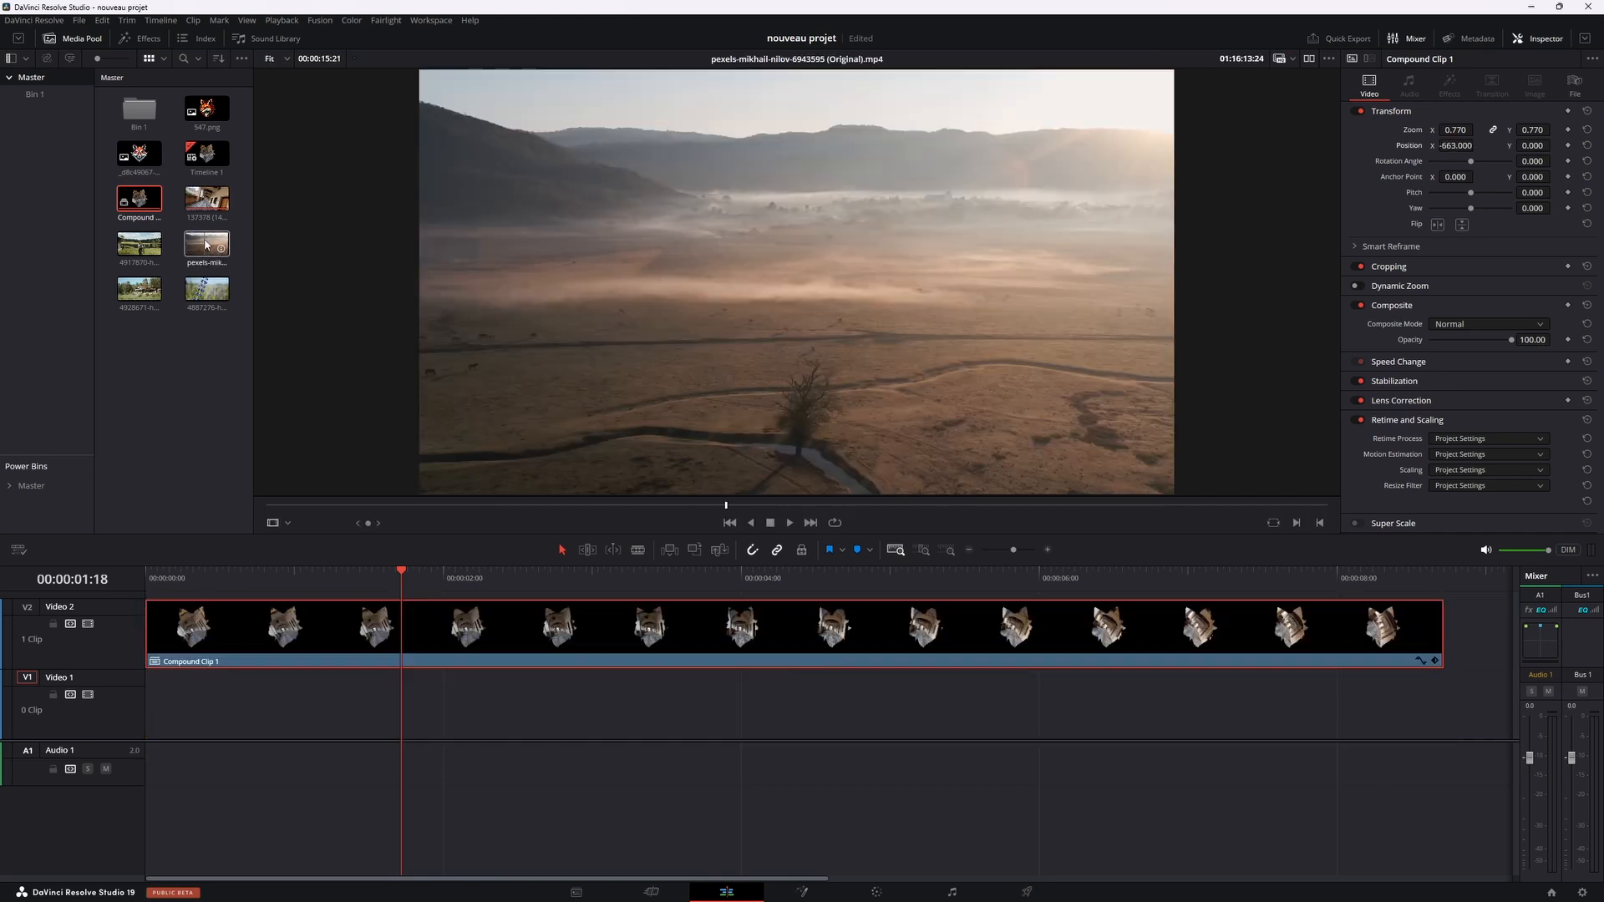
left_click_drag(214, 251, 125, 701)
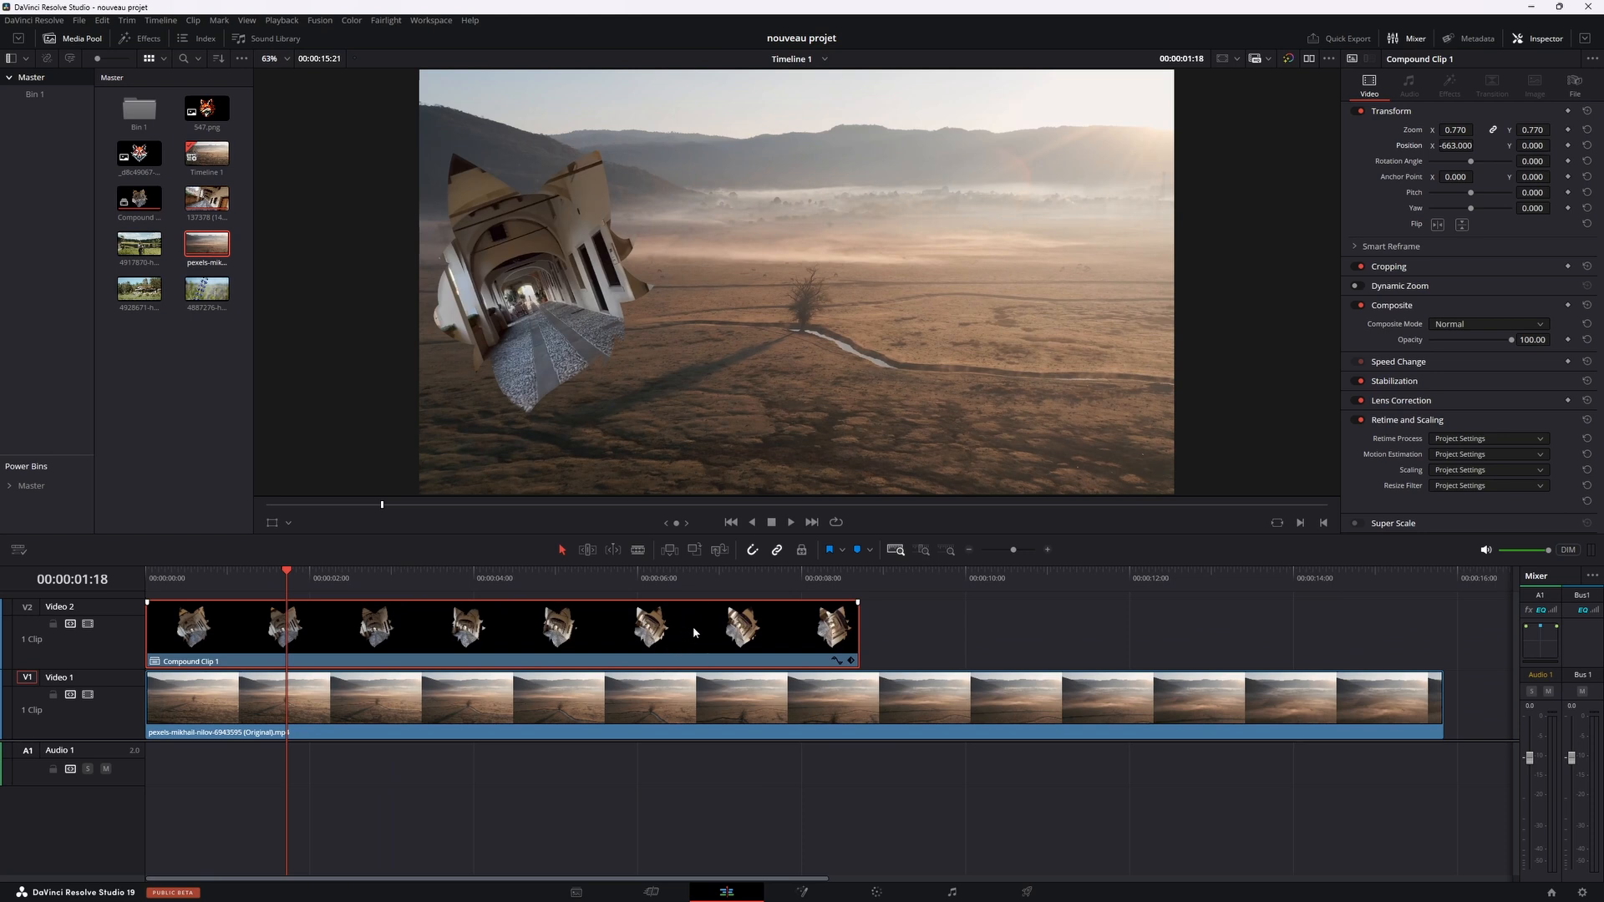
Step: Lower the fox compound clip's opacity to 77.10 and play the composite over the landscape
left_click_drag(1511, 339, 1493, 340)
left_click(196, 573)
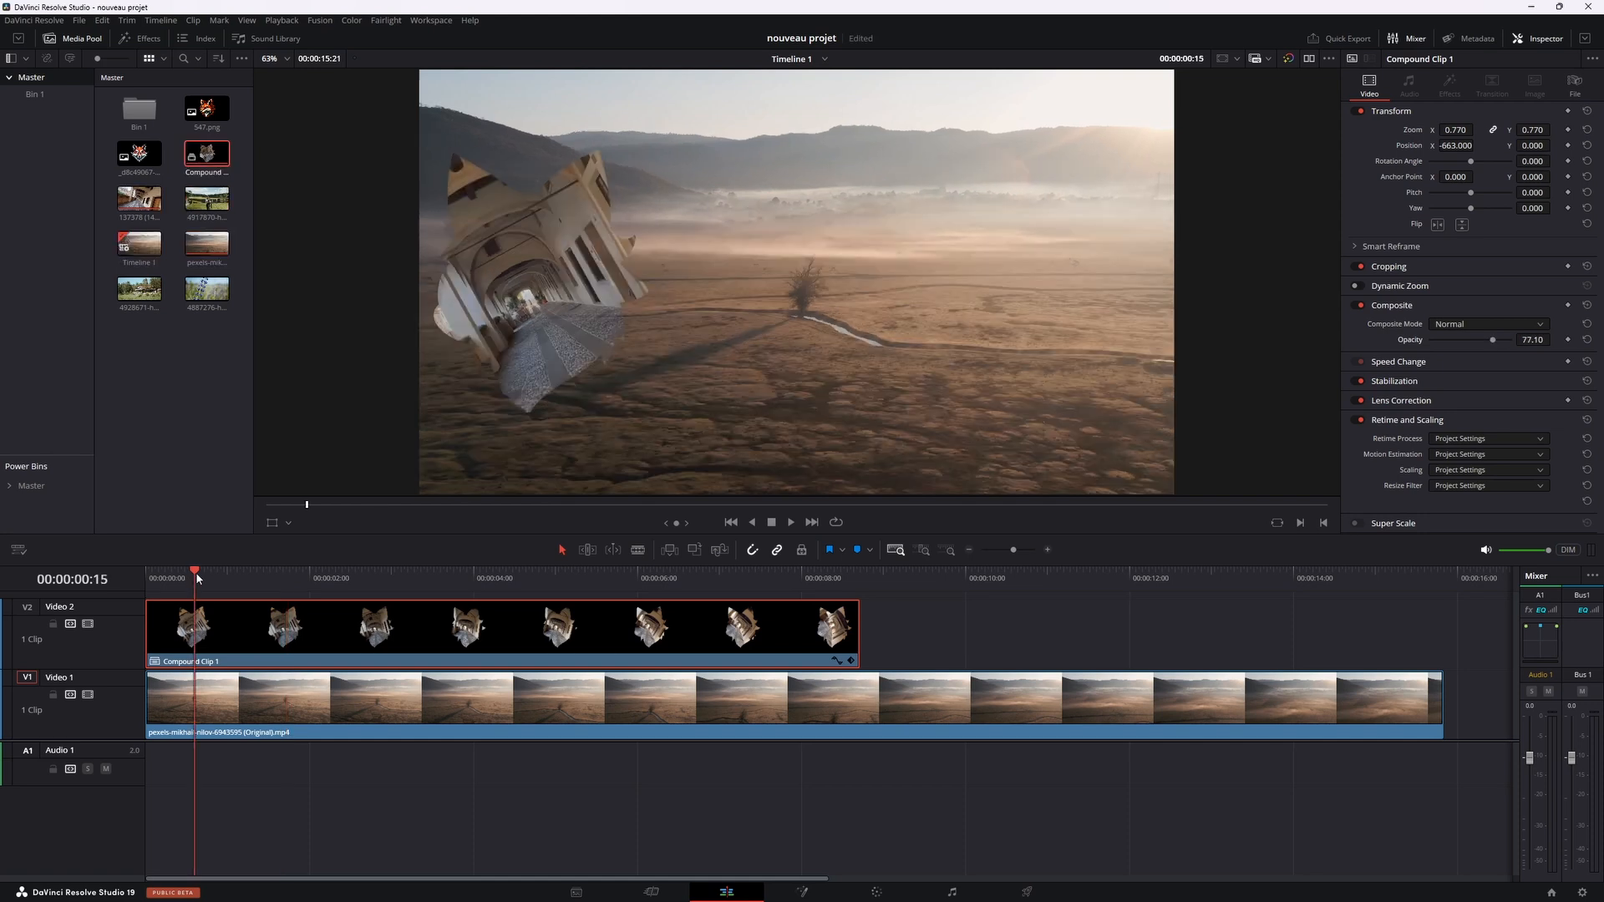
key("space")
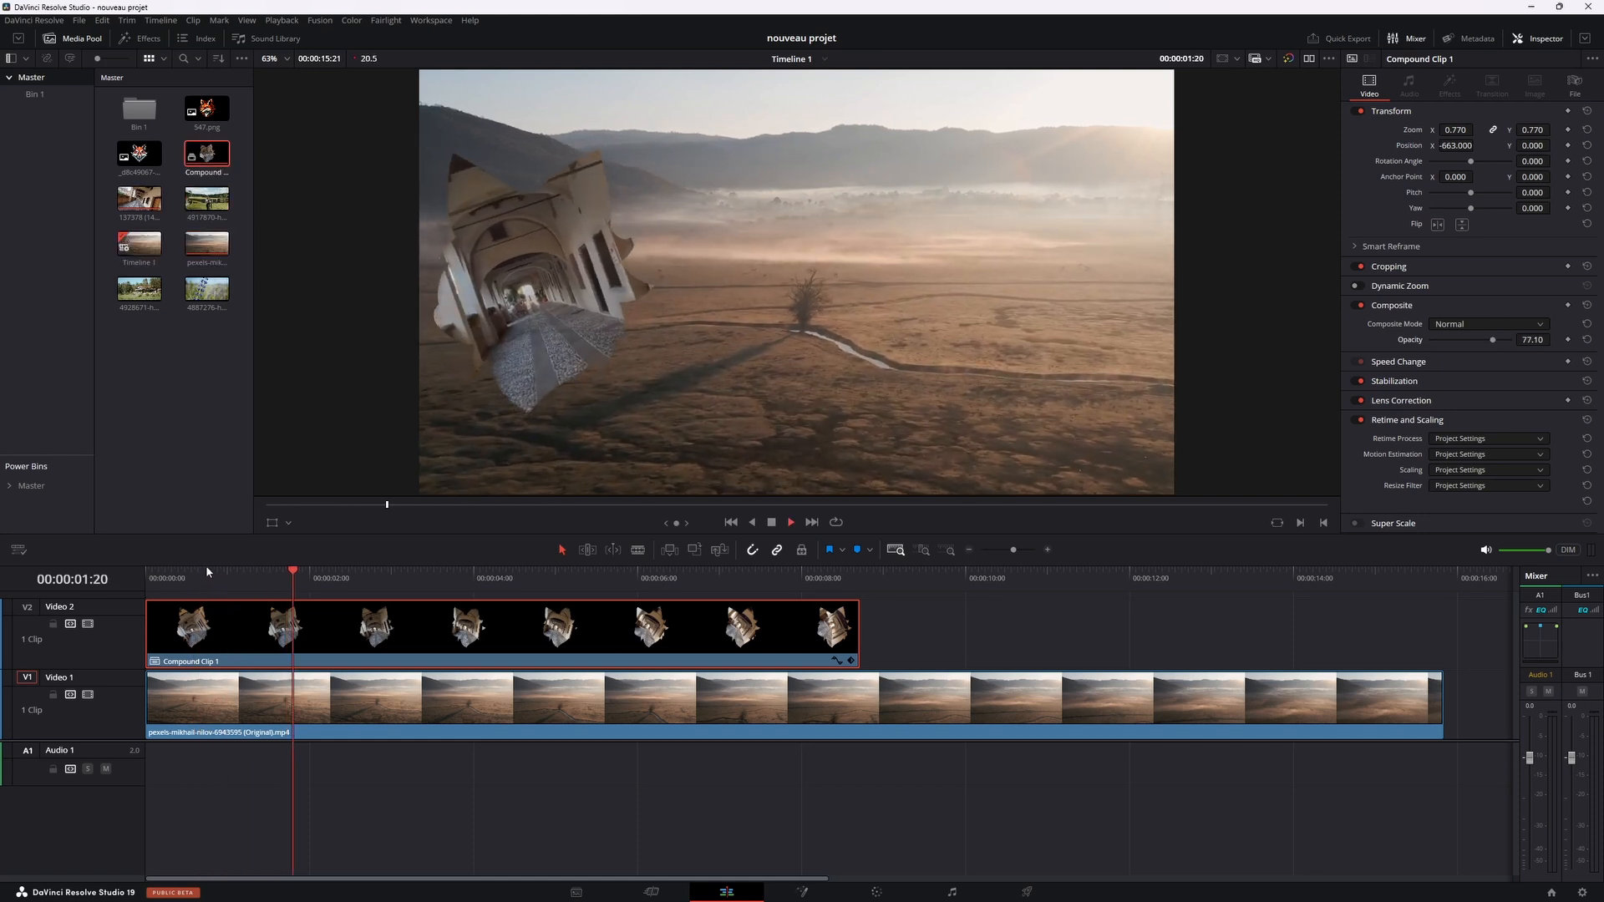
key("space")
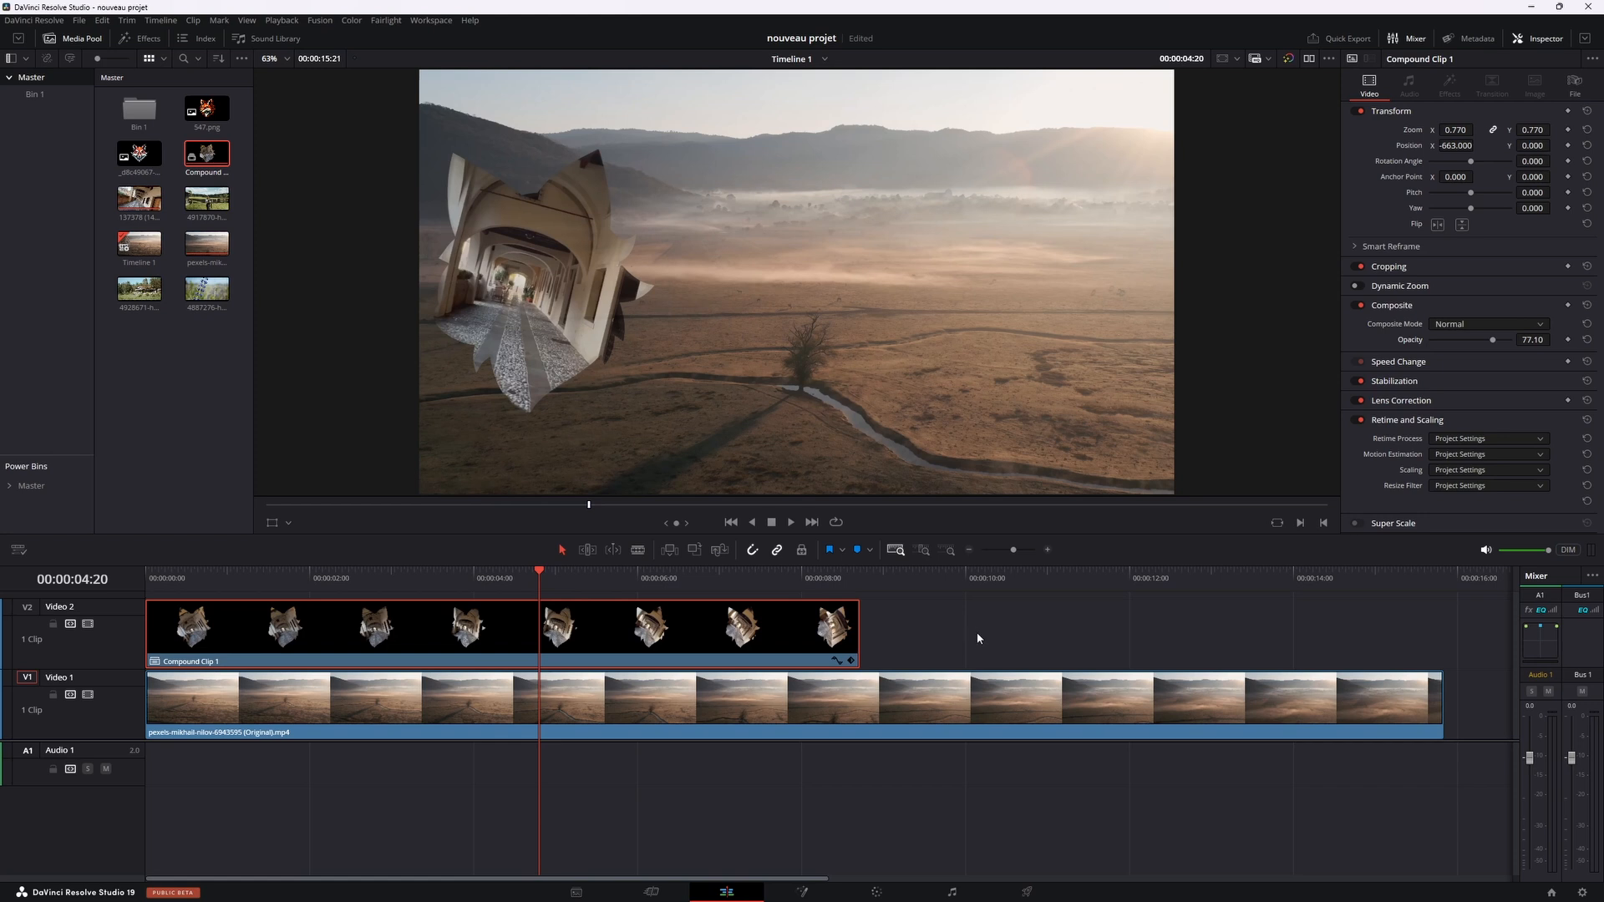
Step: Delete the fox compound clip from Video 2
left_click_drag(970, 640, 852, 656)
key("Delete")
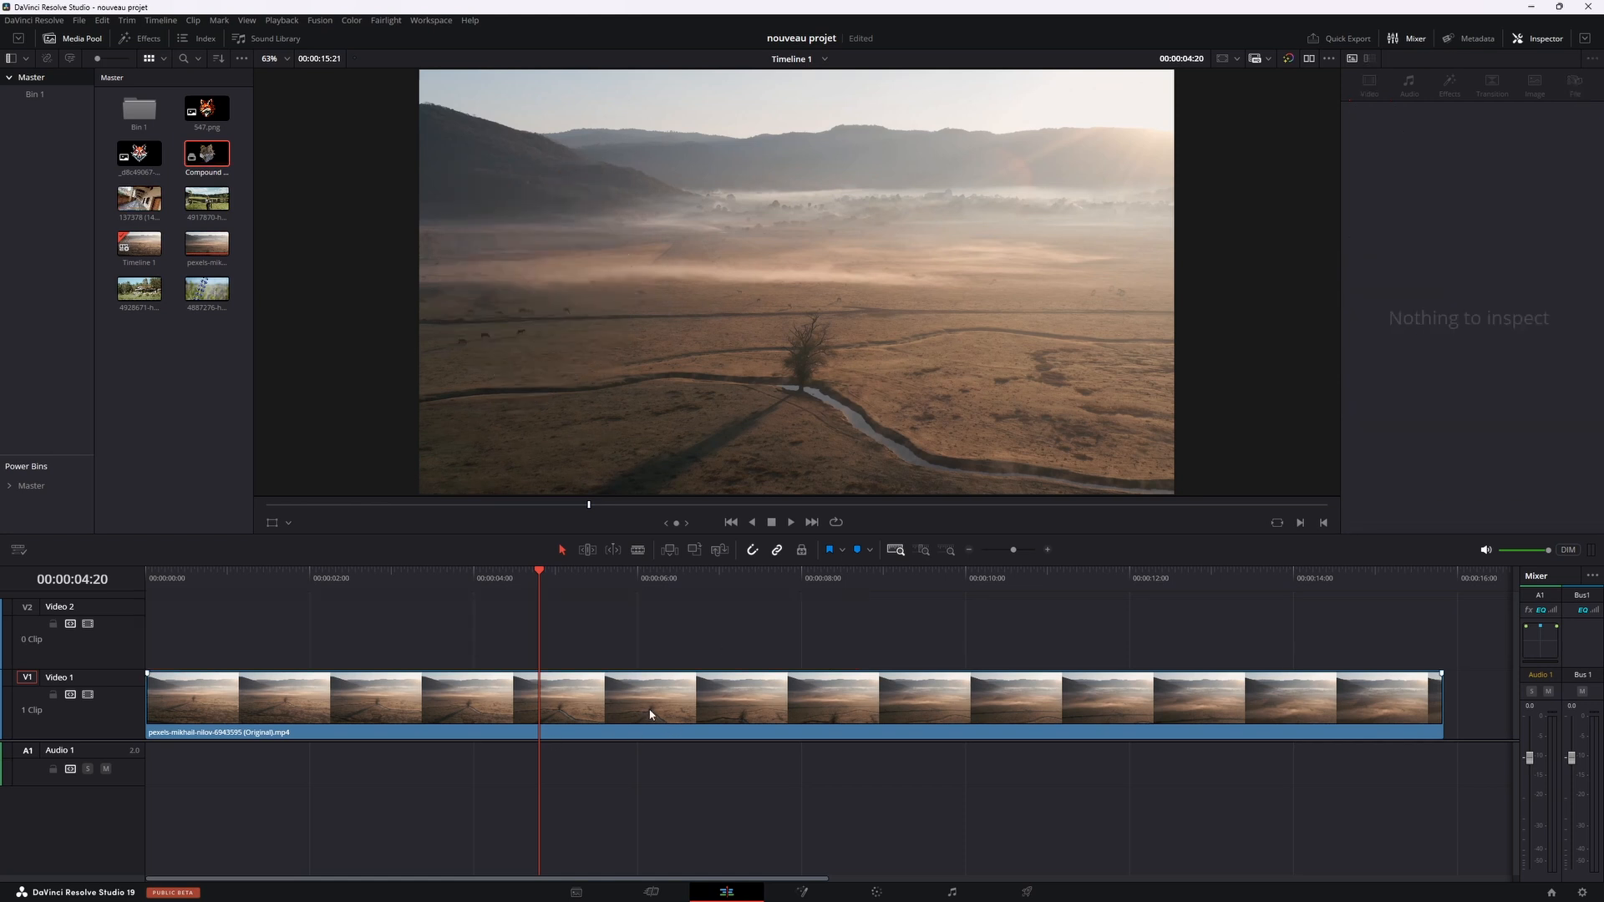
Step: Apply the Pentagon Iris video transition to the start of the landscape clip
left_click(148, 39)
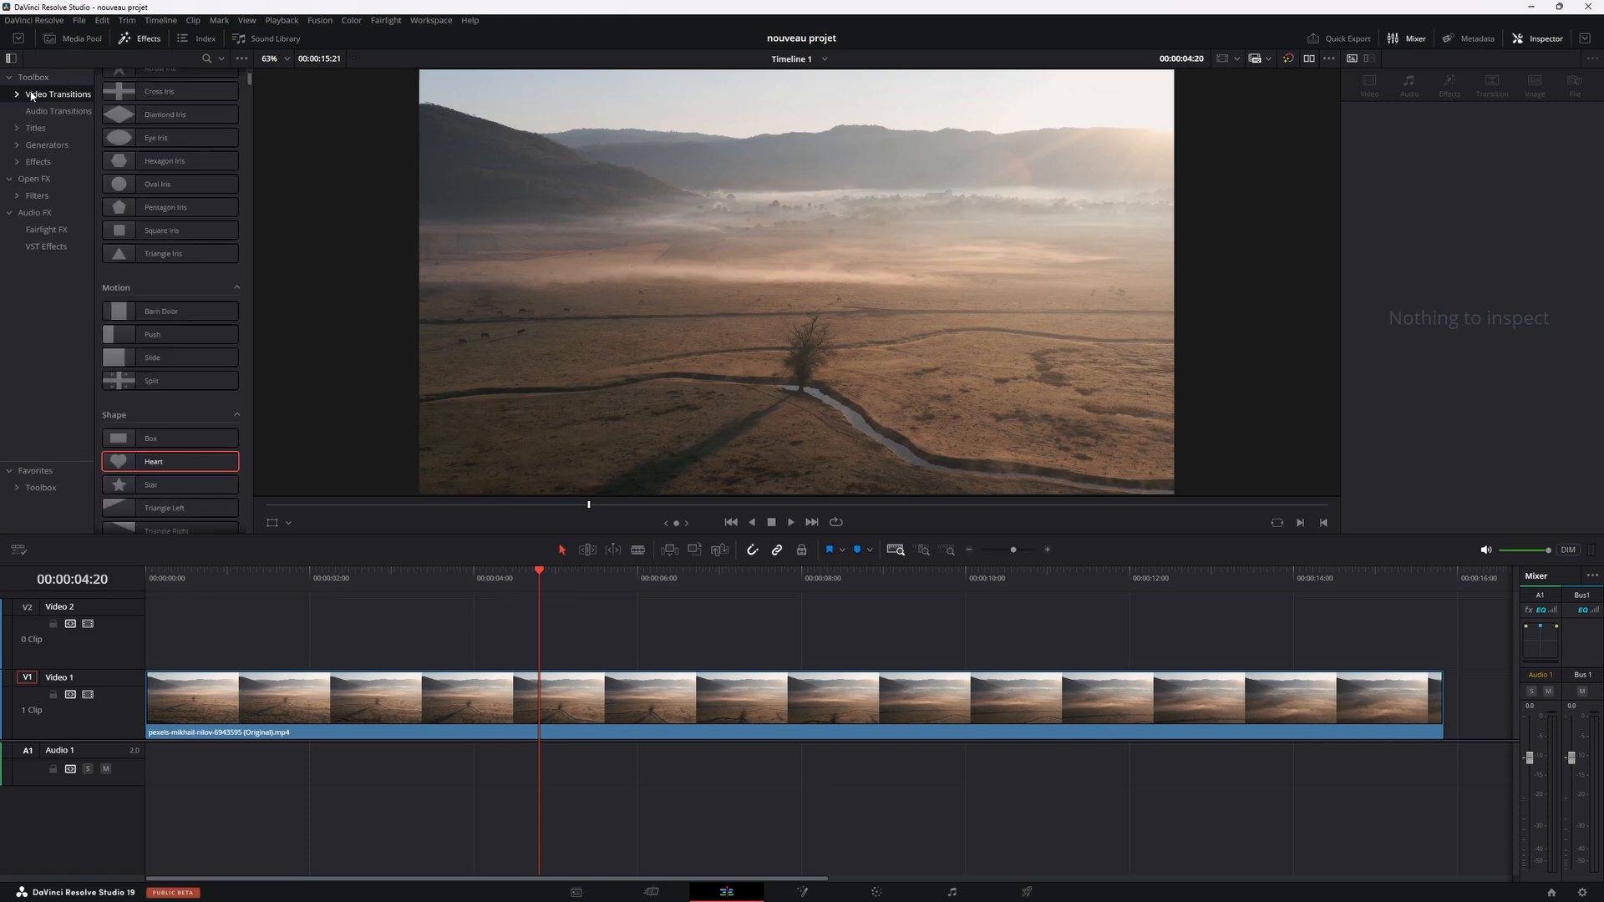
scroll(175, 258, "up", 3)
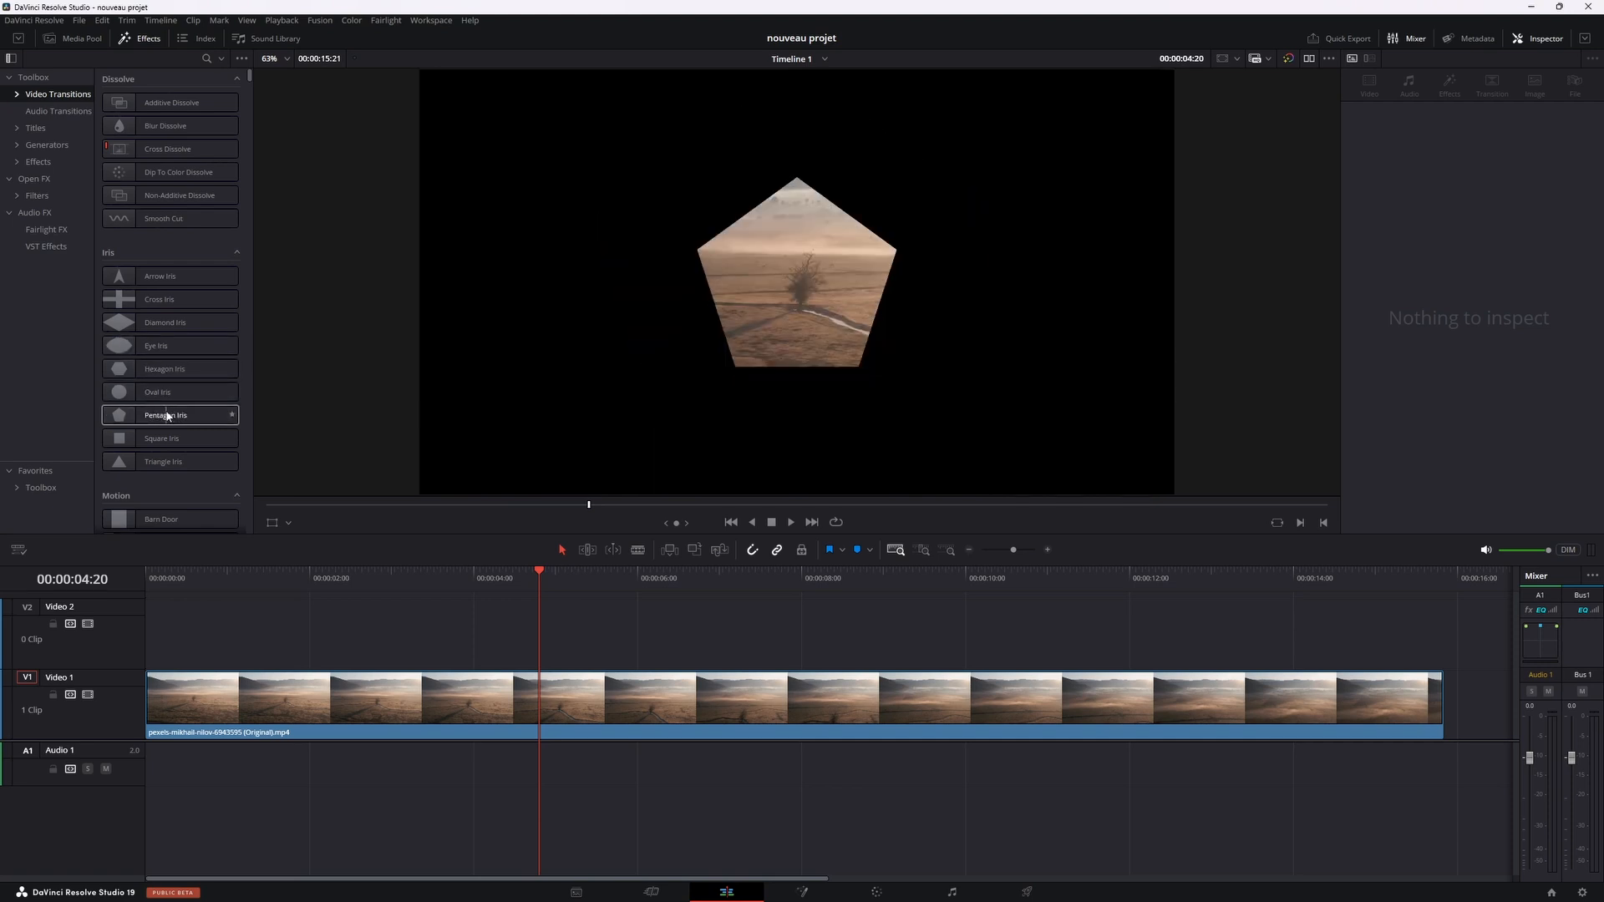
left_click_drag(167, 415, 171, 690)
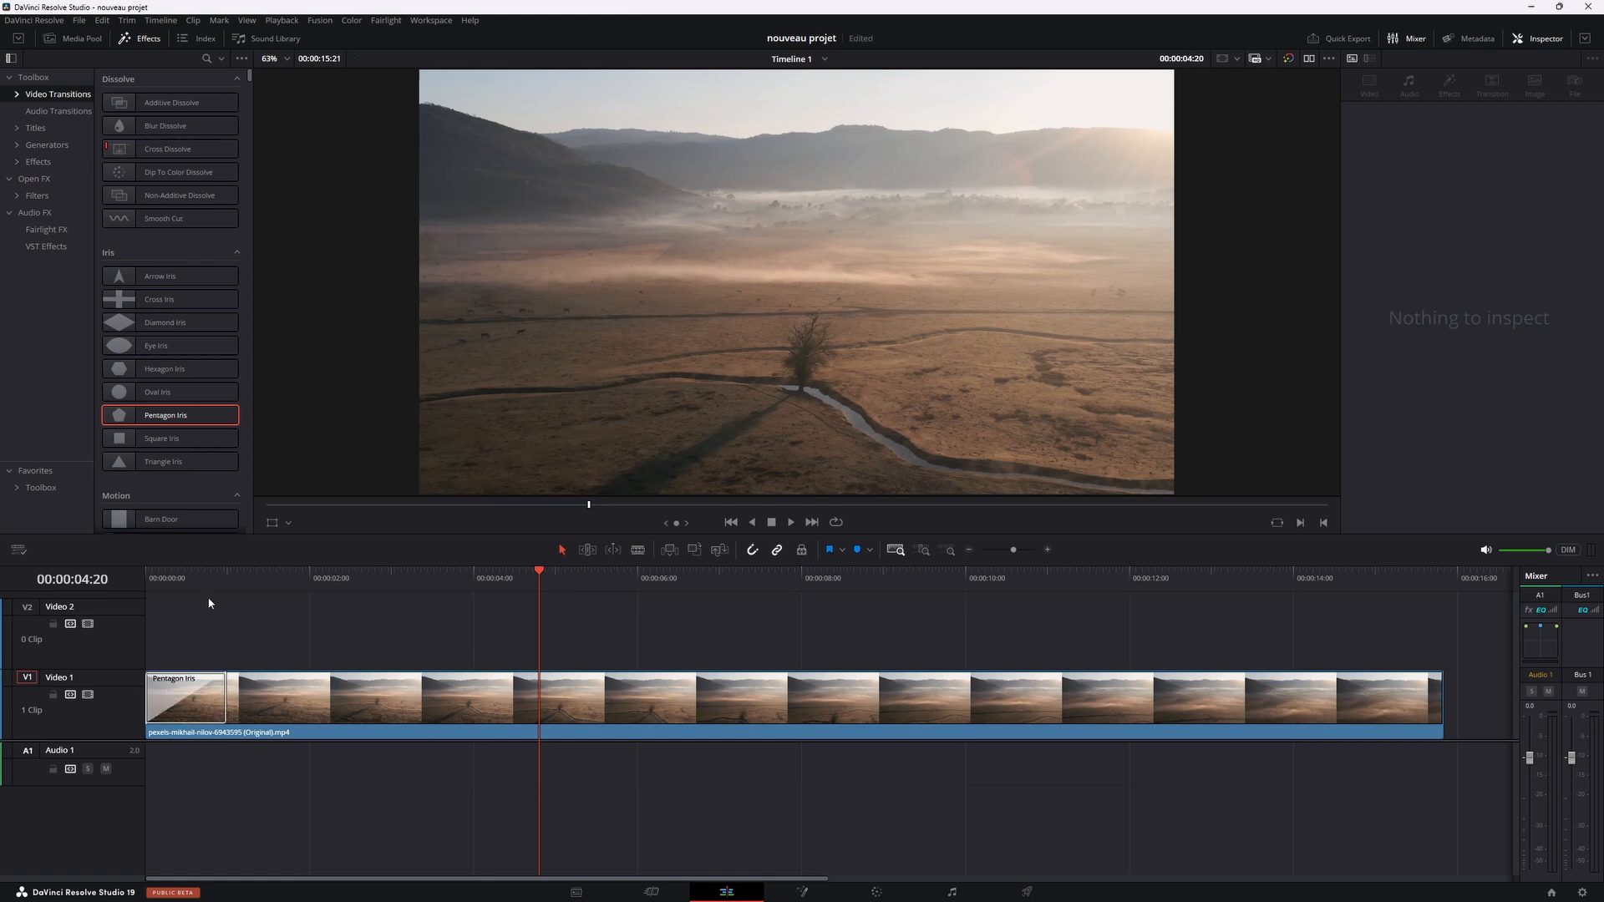
Step: Remove the Pentagon Iris transition curve's start and end keyframes and save the project
left_click_drag(202, 578, 147, 576)
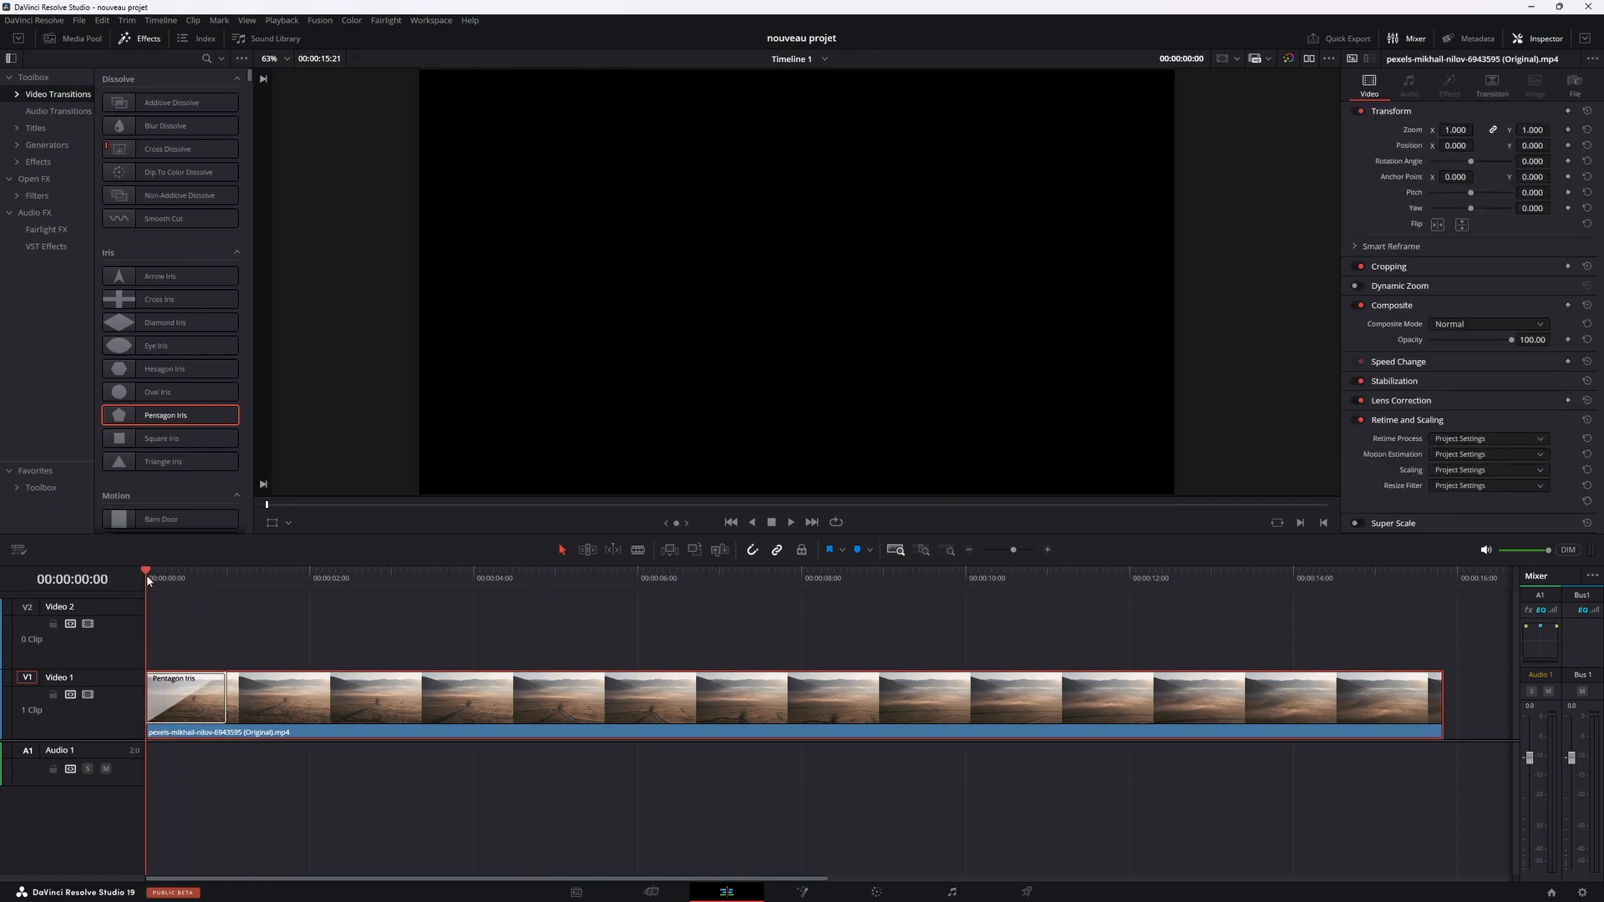
left_click(190, 700)
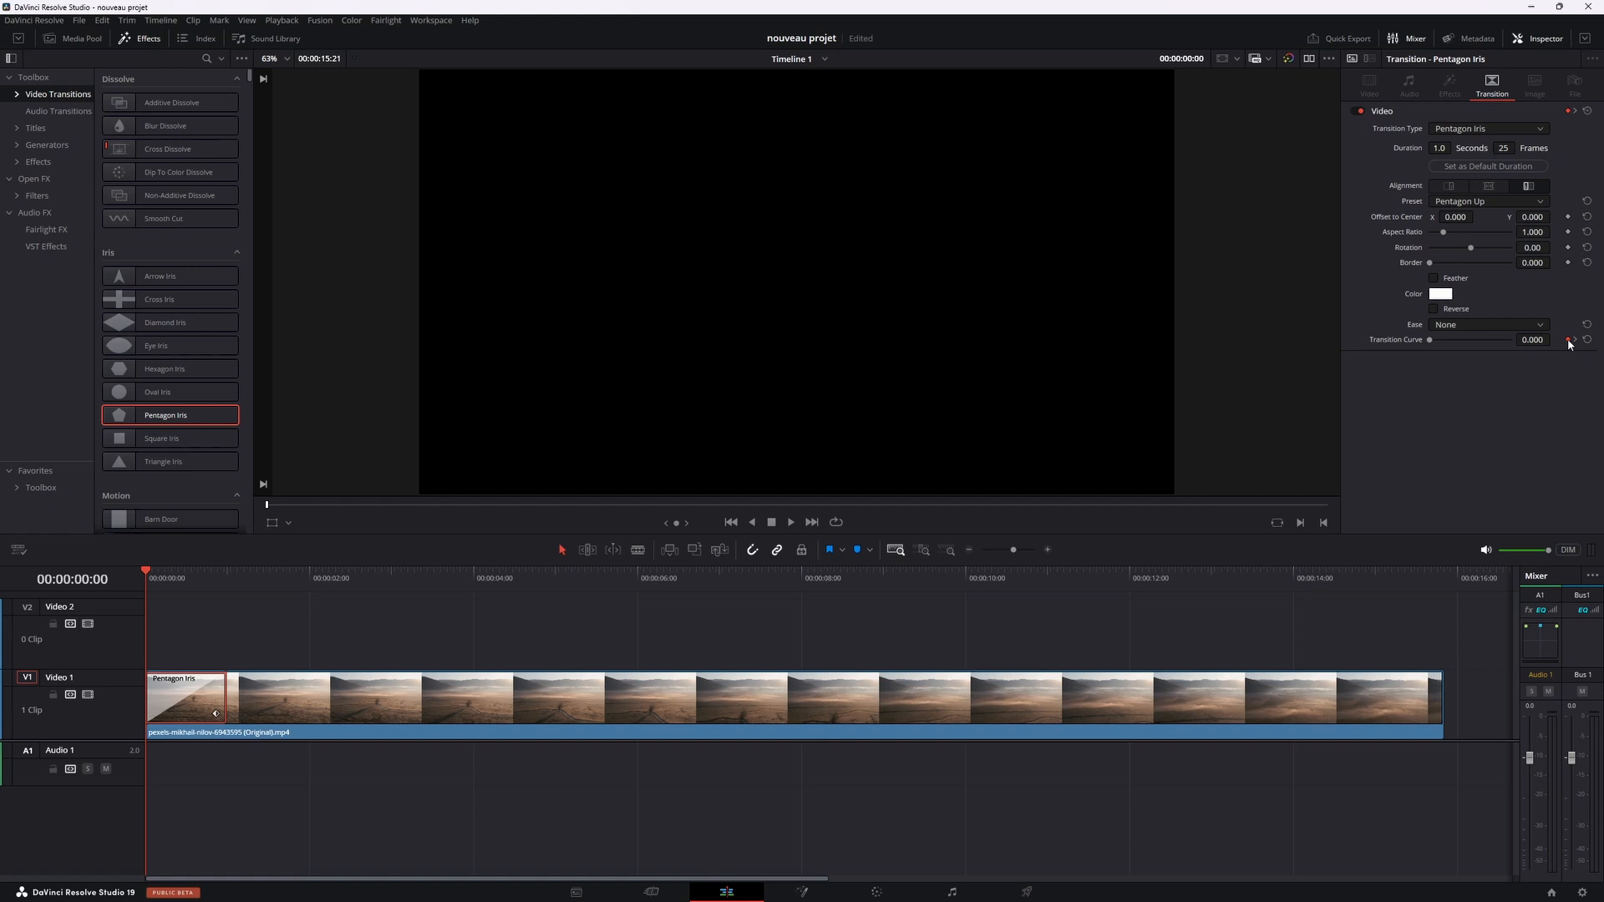
left_click(1568, 341)
key("ctrl+s")
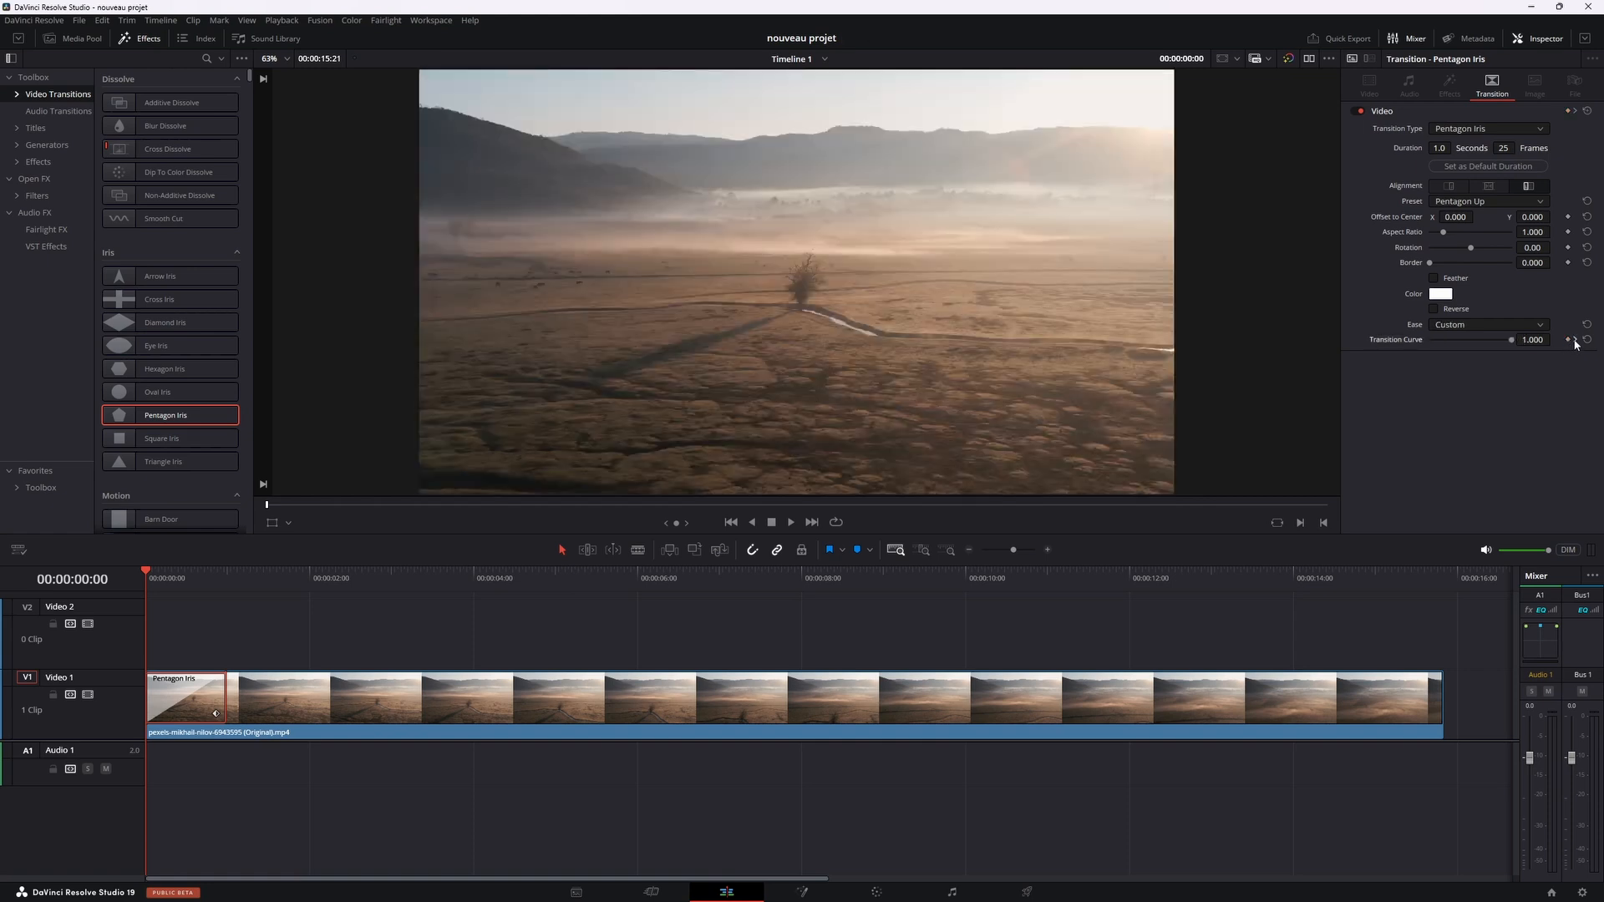
left_click(1576, 343)
left_click(1568, 340)
key("ctrl+s")
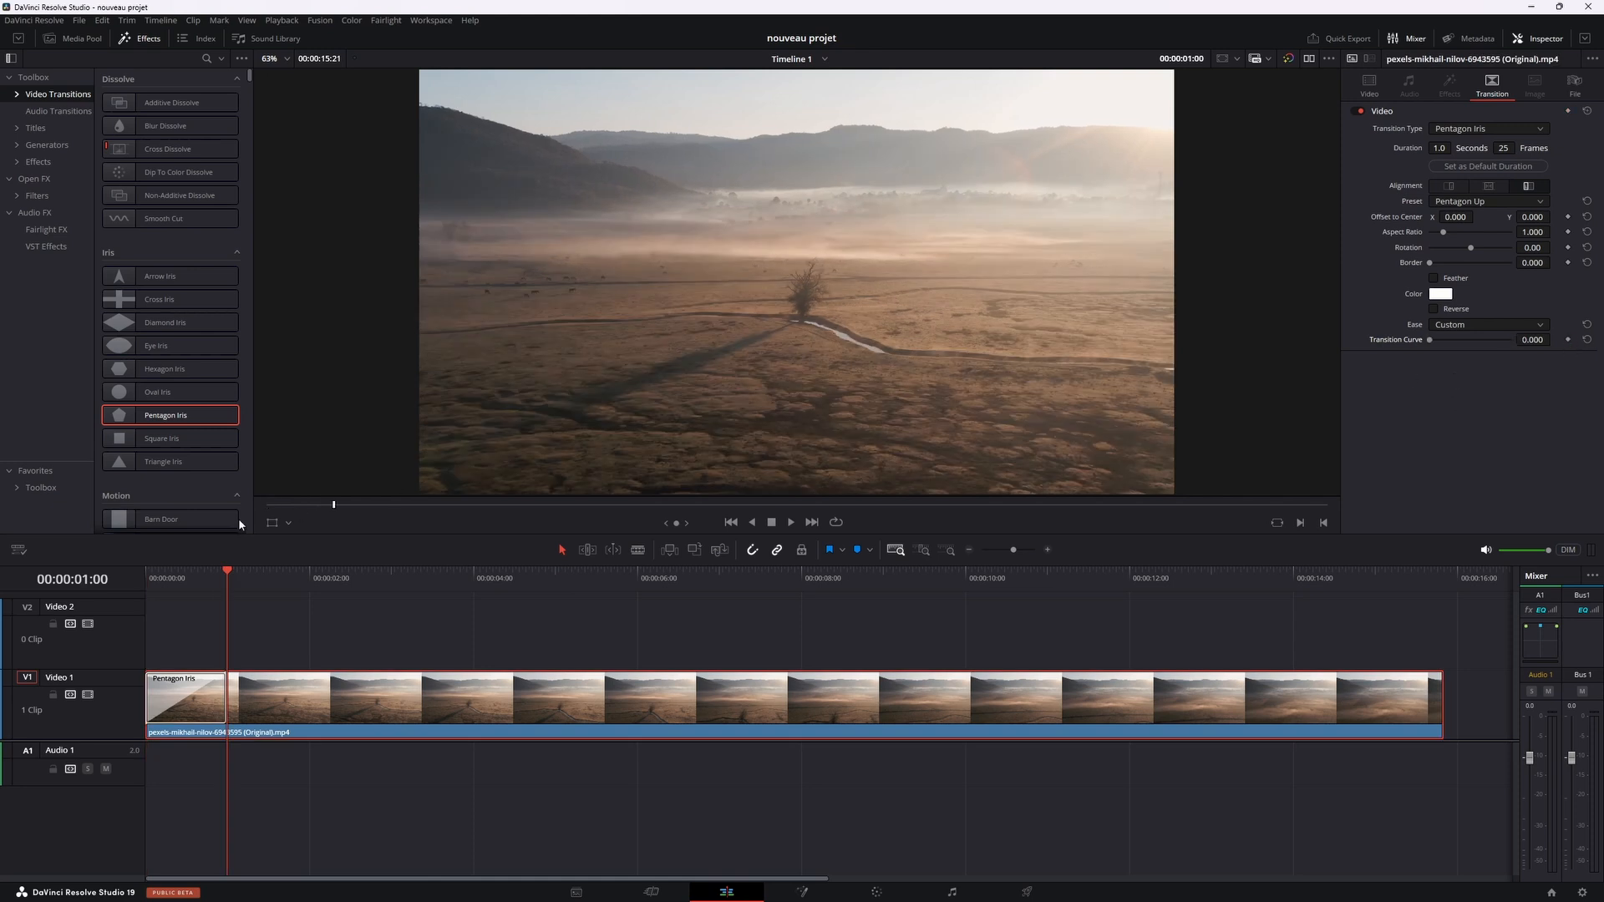
Step: Within the Pentagon Iris transition, set the transition curve to 0.214 and the X offset to center to 37.000
left_click(189, 577)
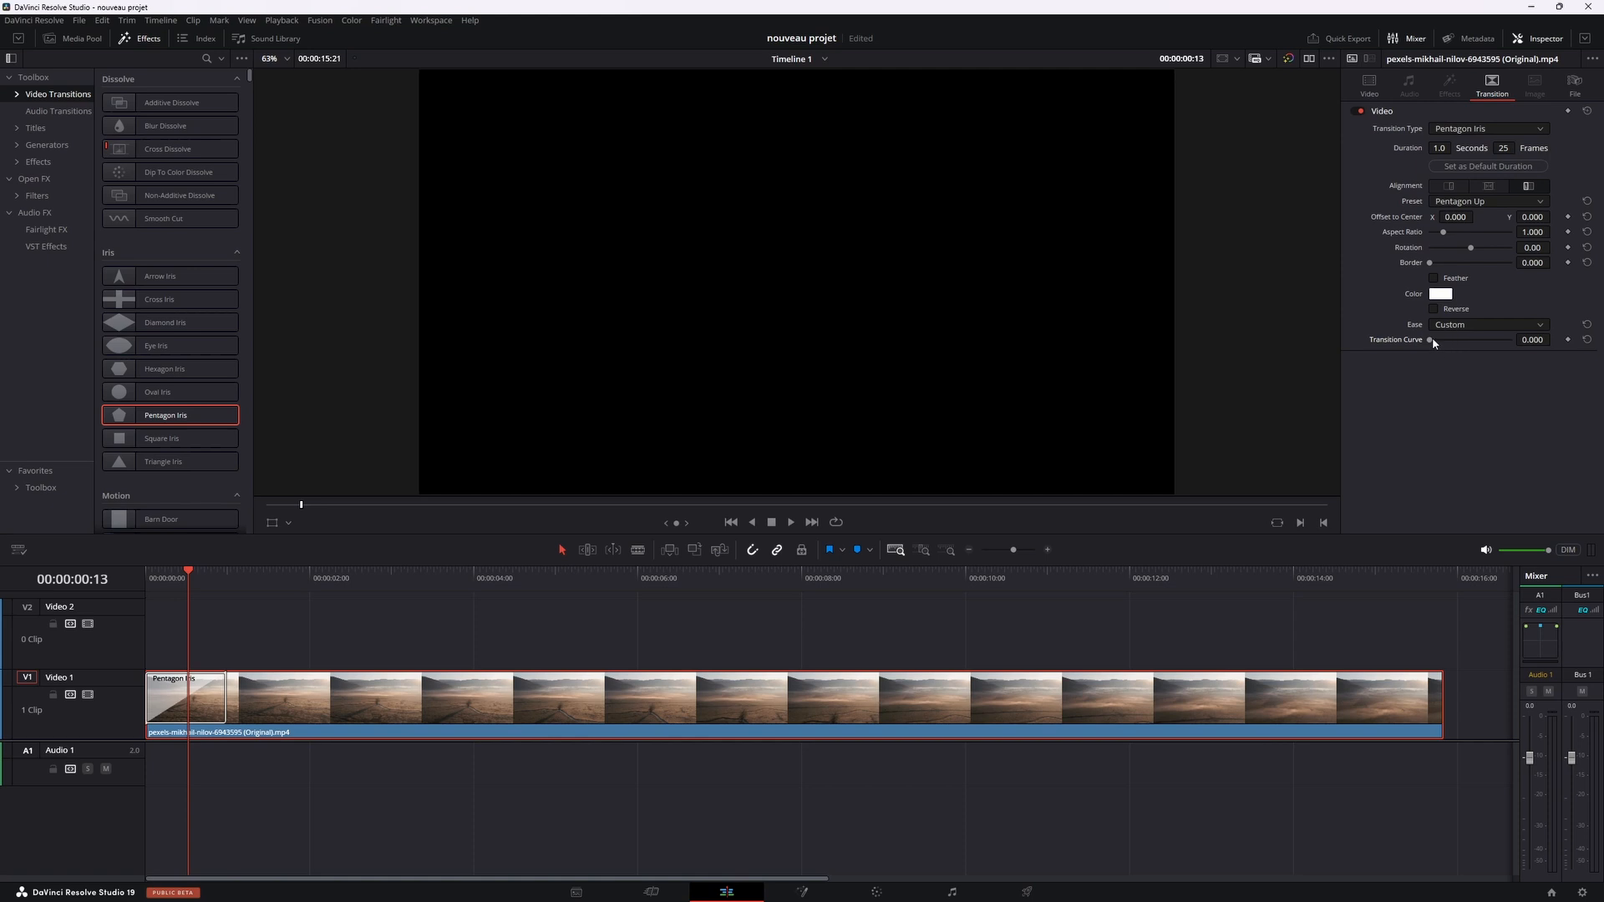
left_click_drag(1432, 341, 1446, 342)
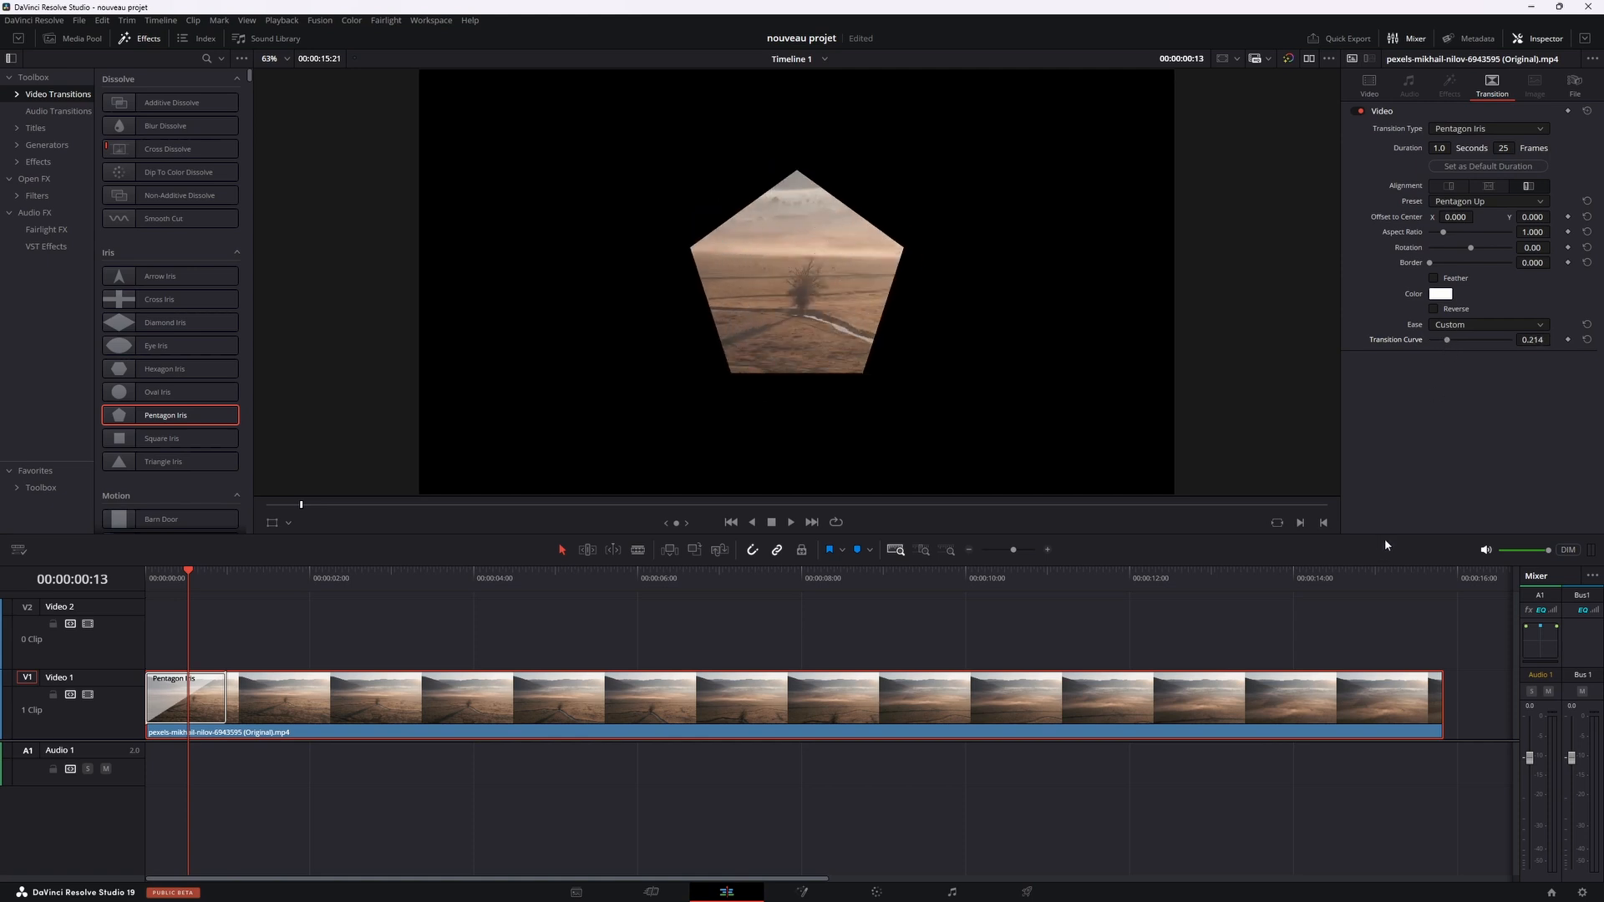
left_click_drag(1456, 217, 1477, 218)
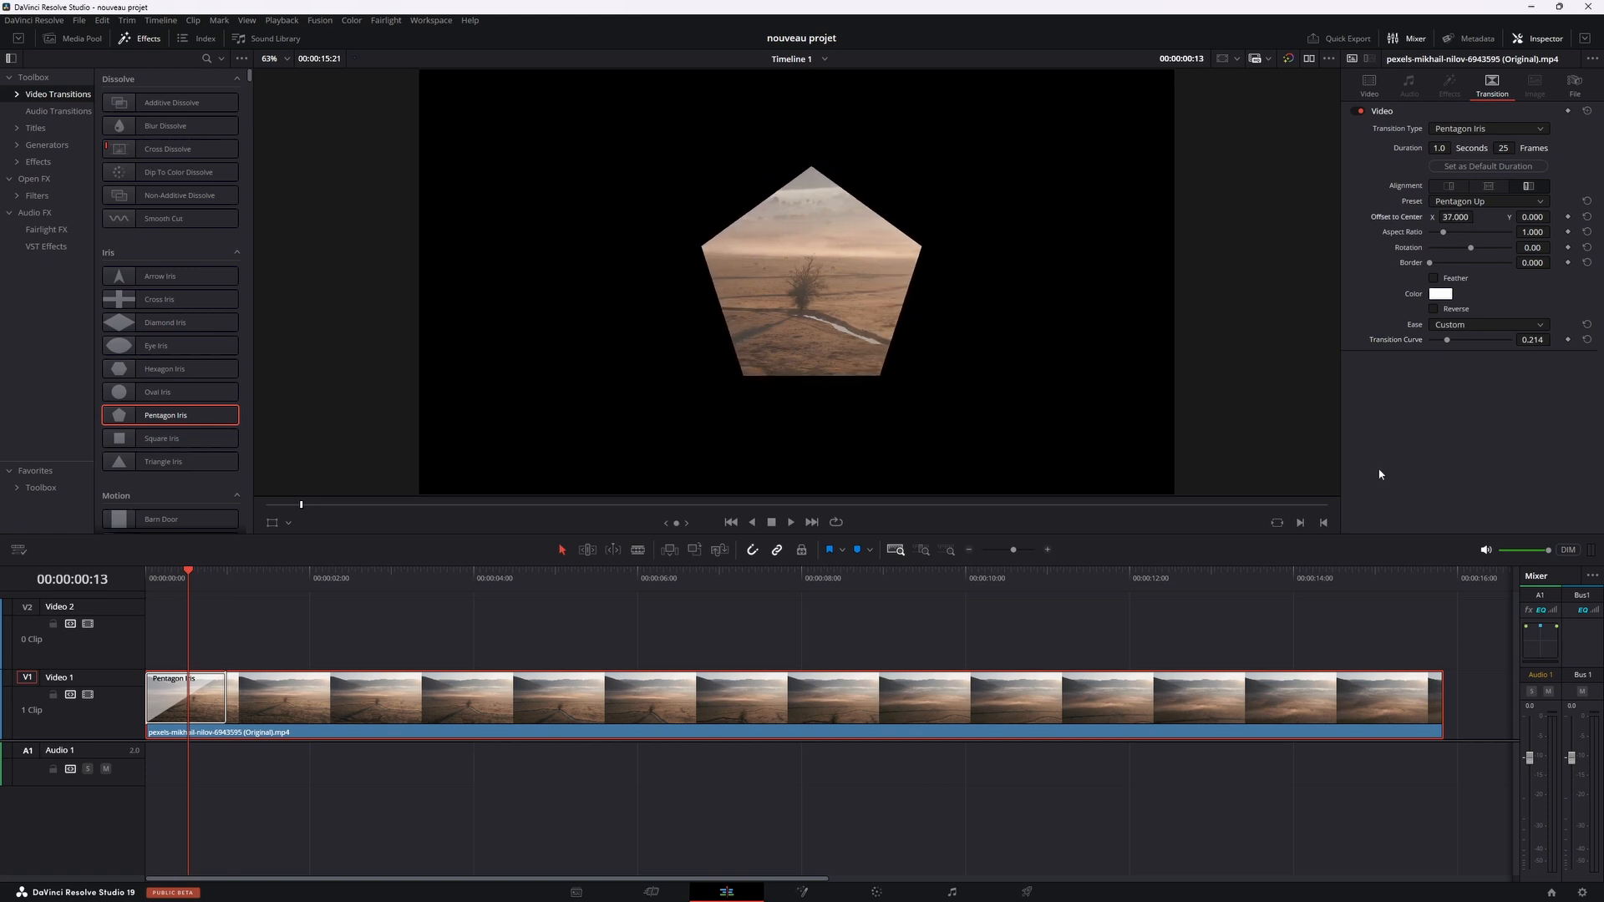
Step: Extend the Pentagon Iris transition over the whole landscape clip and scrub through the timeline to check the shape
left_click_drag(227, 698, 1441, 681)
left_click_drag(310, 585, 1196, 595)
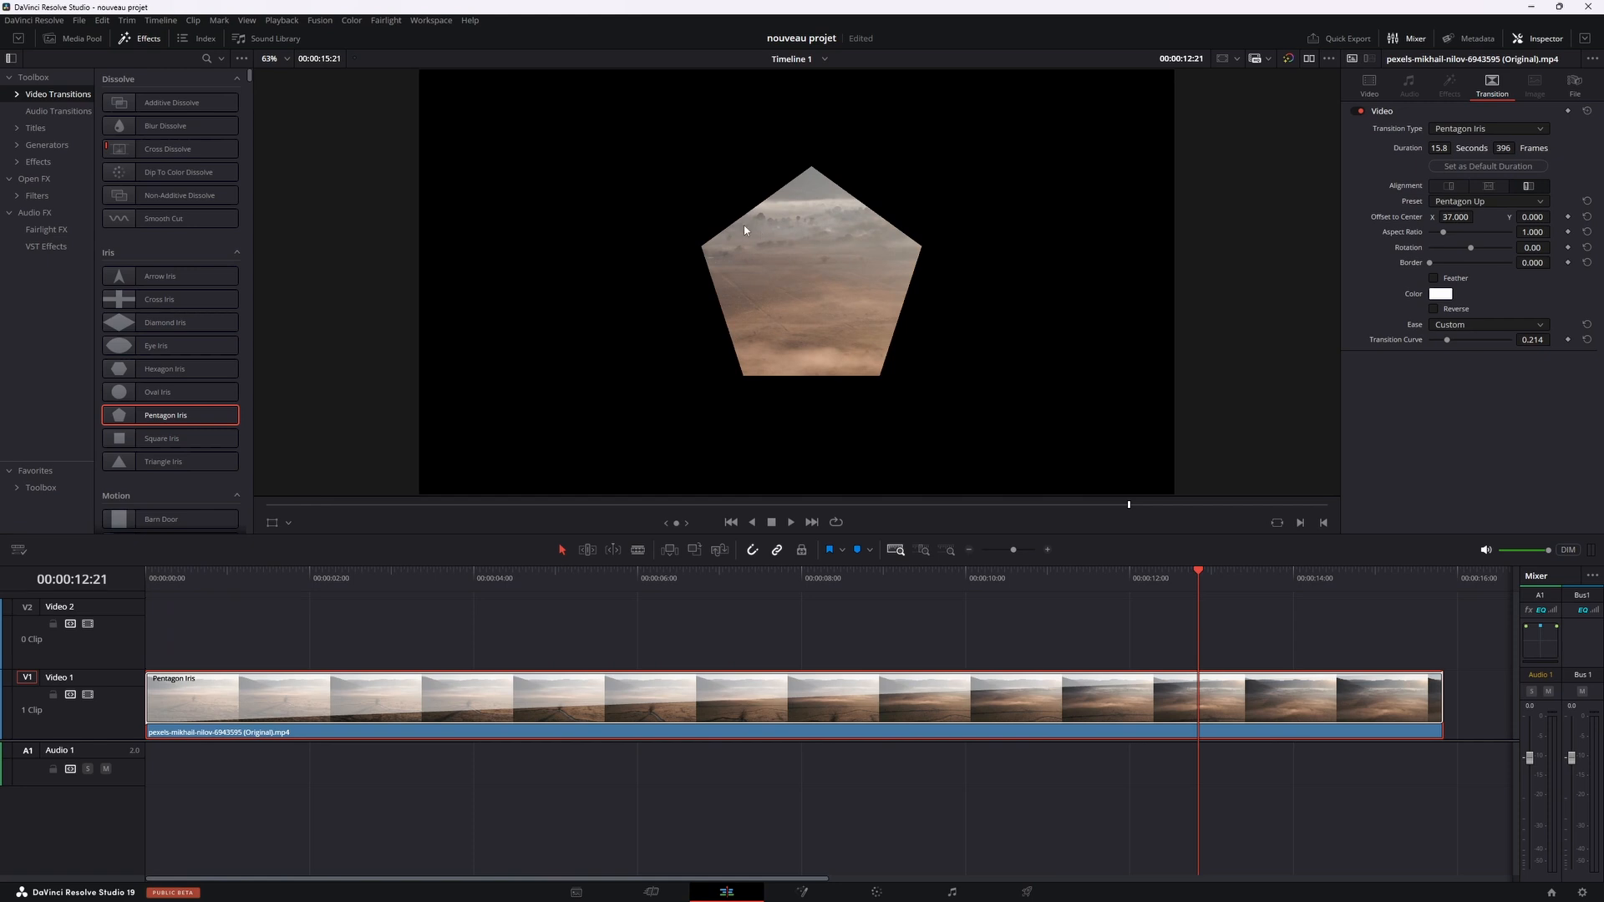
Step: Turn the pentagon-masked landscape clip into a compound clip with the default name and set its X position to -574.000
right_click(855, 739)
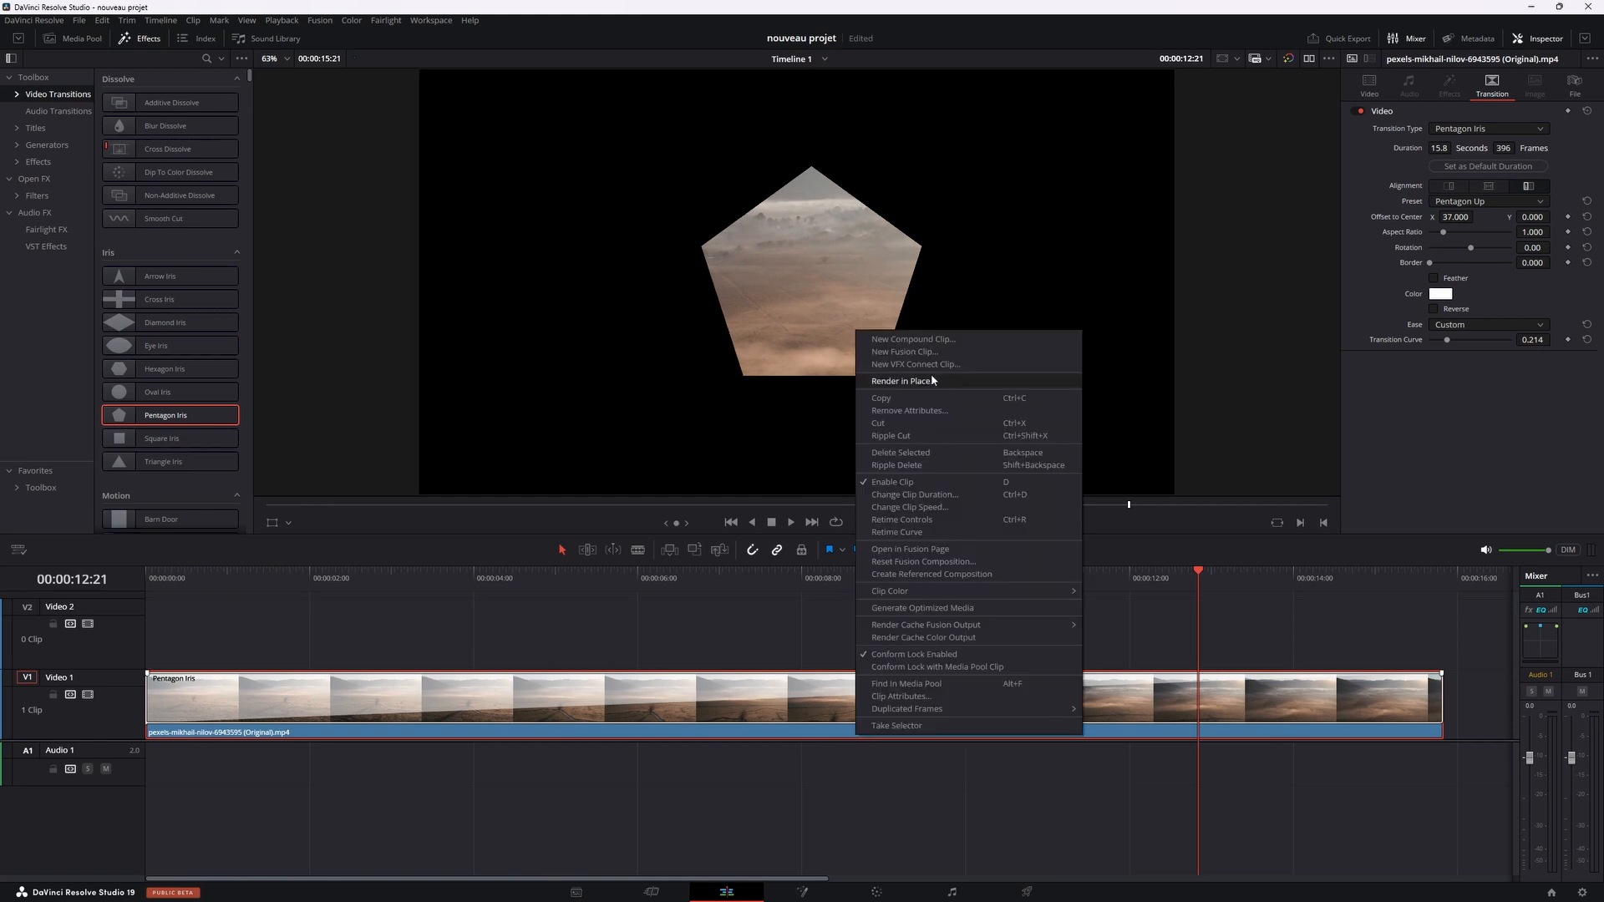
left_click(923, 340)
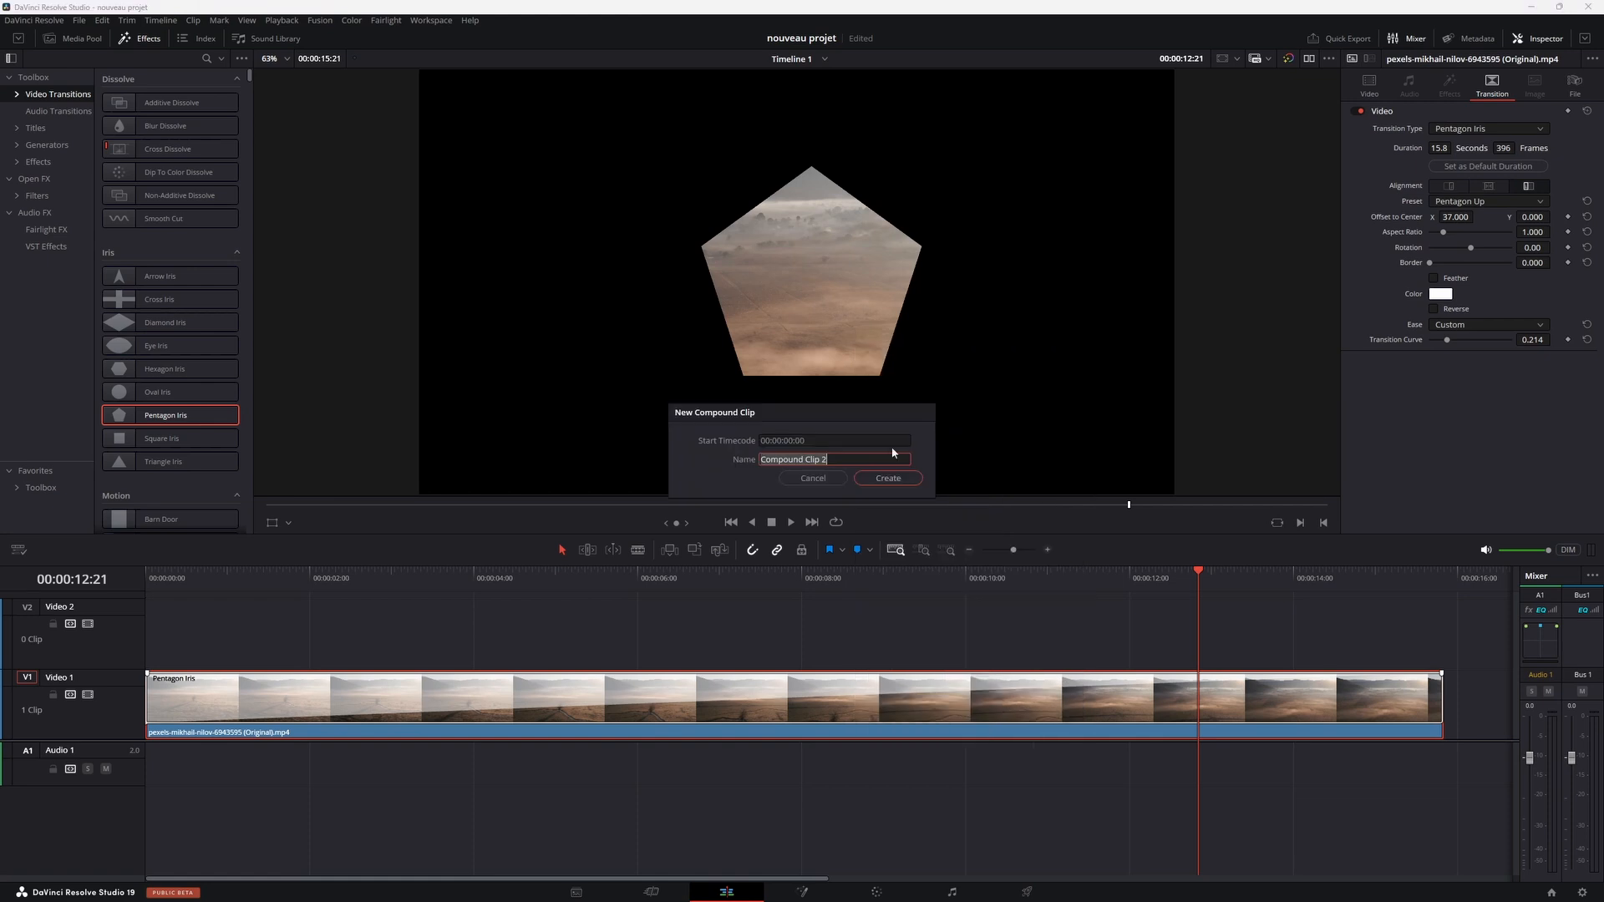
left_click(892, 482)
left_click_drag(1460, 147, 980, 147)
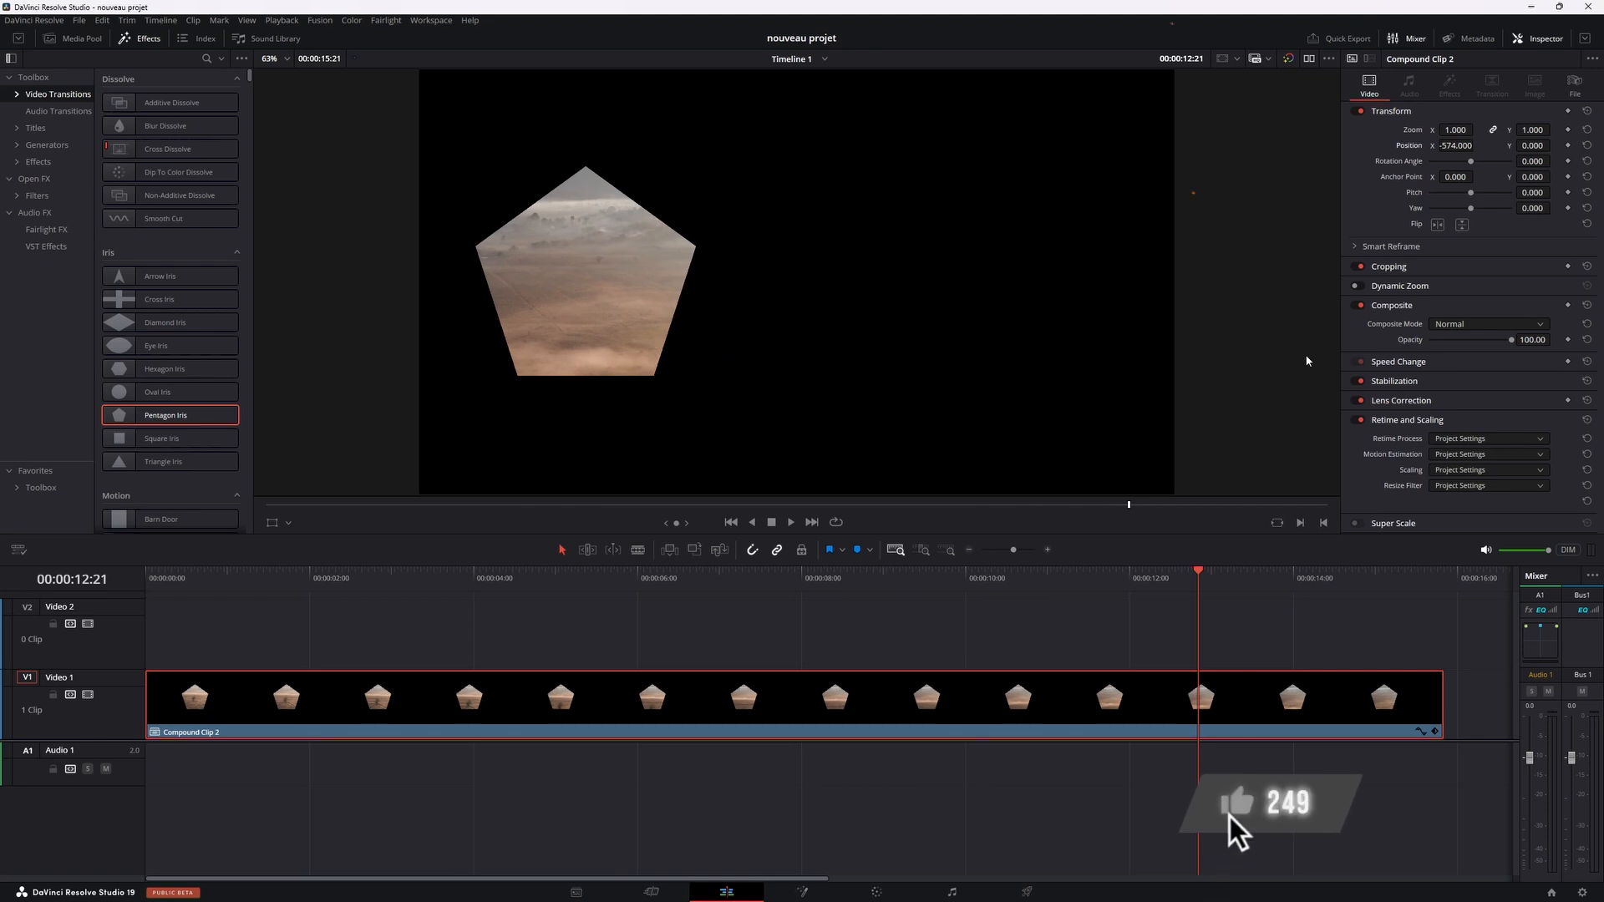